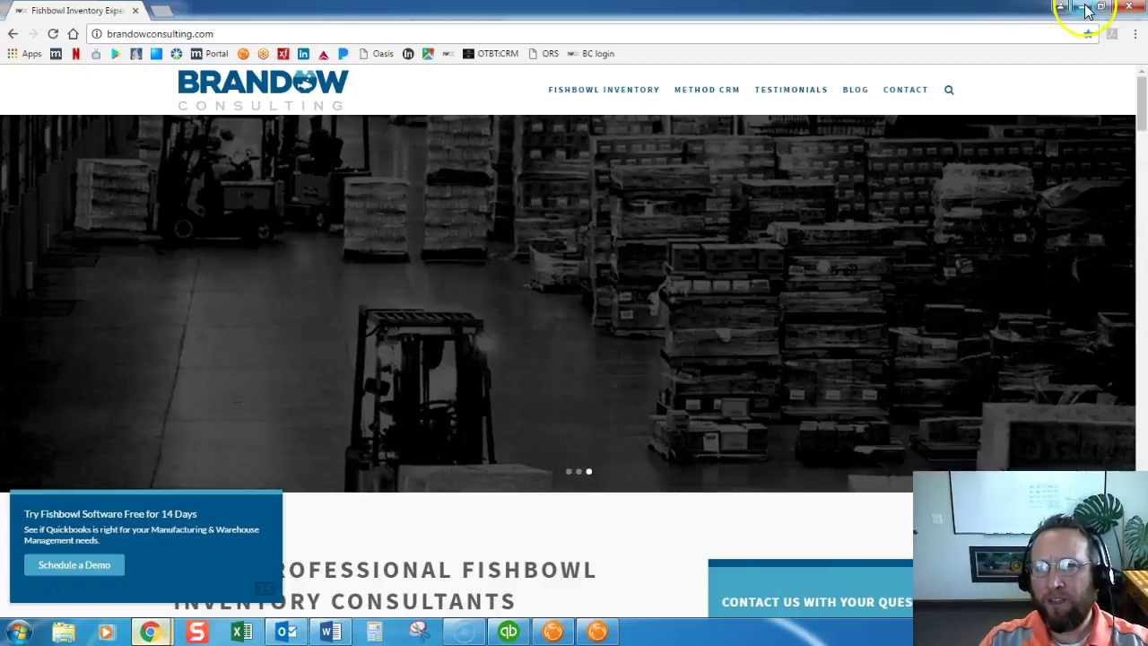
Minimize Chrome to reveal Fishbowl's Manufacture Order module with its 12 open orders
left_click(1087, 10)
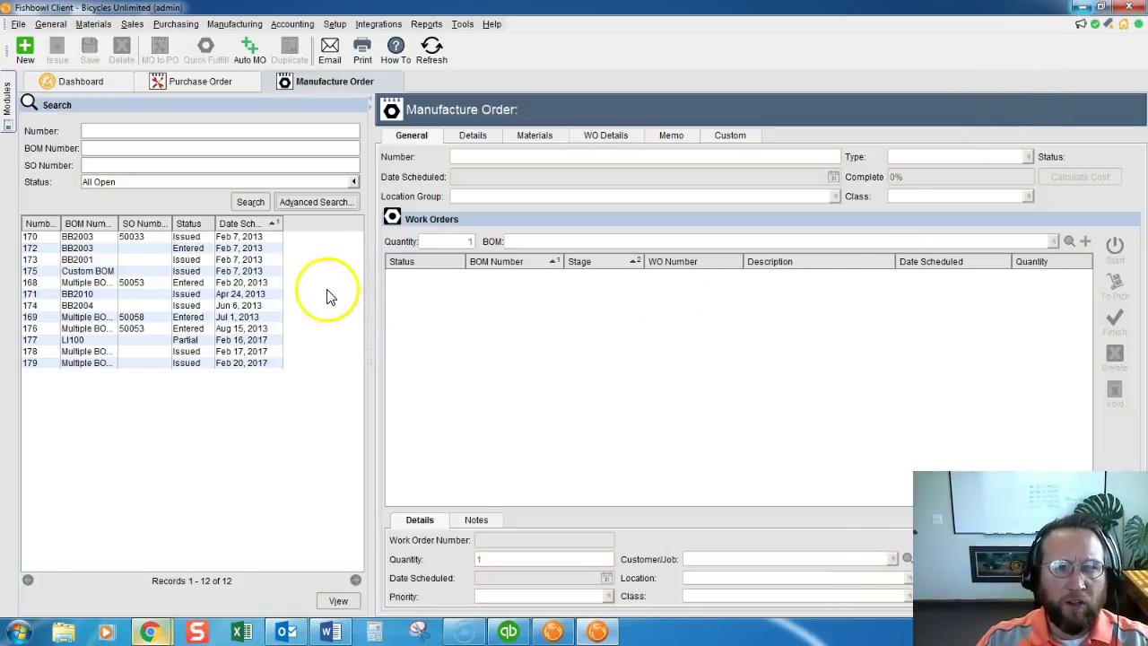
Sort orders by Date Scheduled, open MO 178, and start Bike Horn work order 178:001
left_click_drag(283, 224, 328, 224)
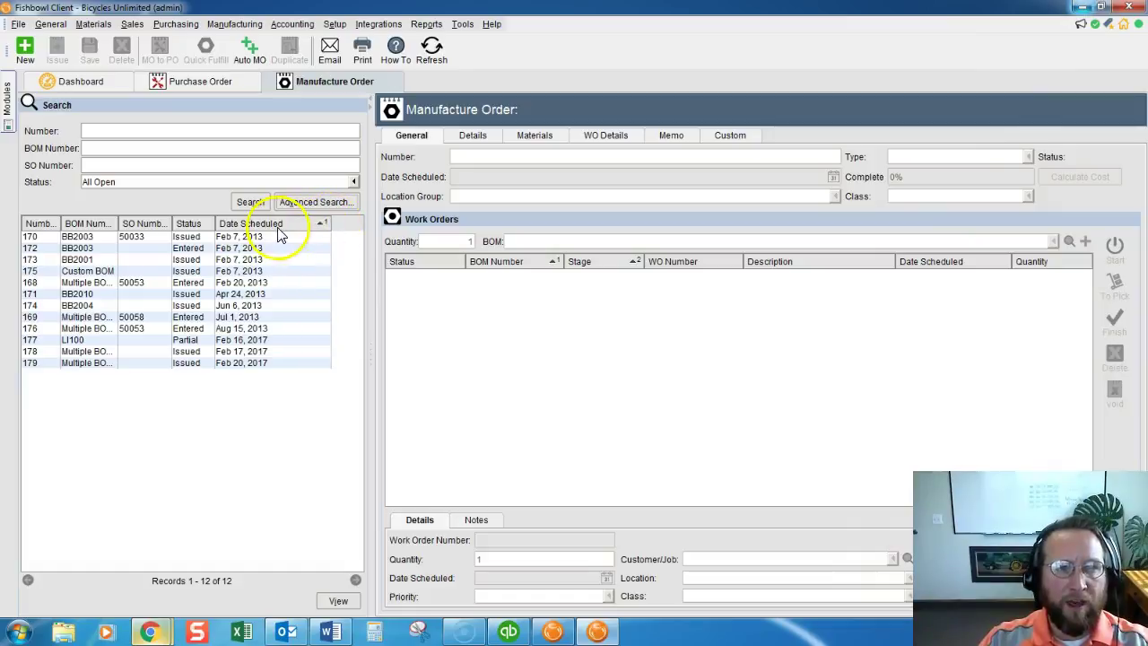
left_click(251, 225)
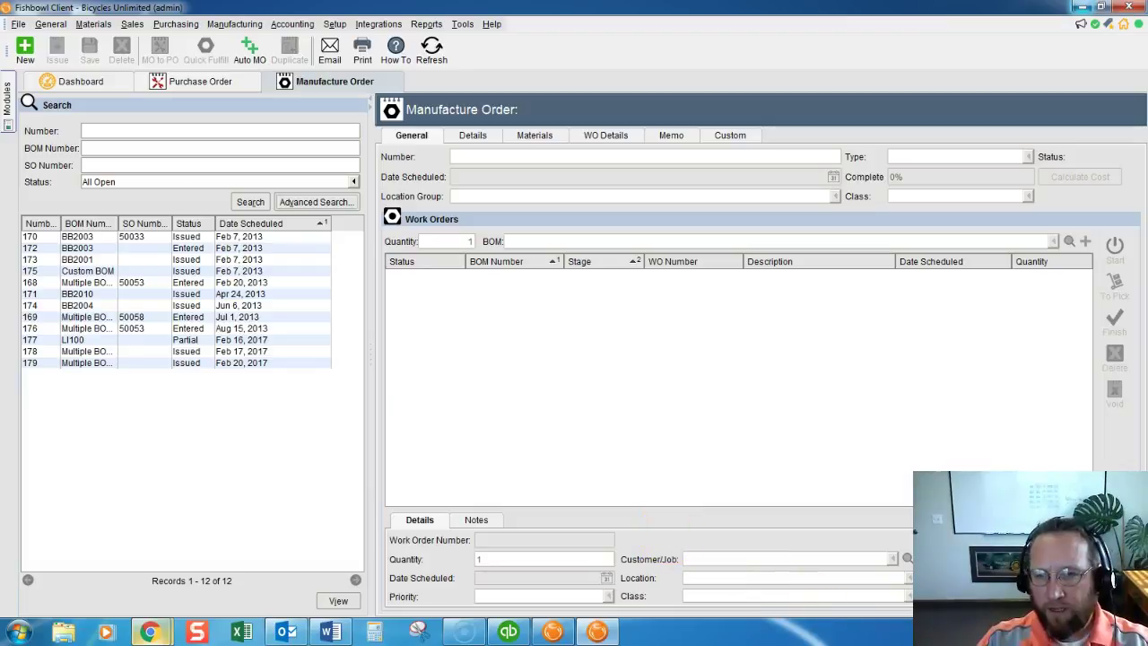
left_click(232, 353)
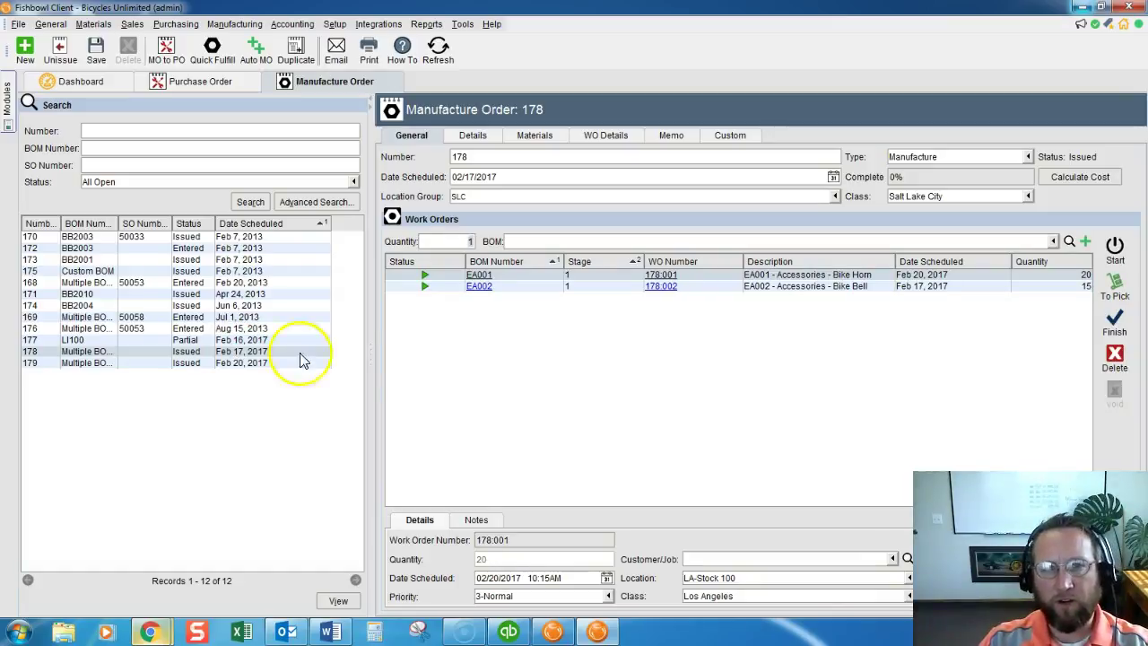
left_click(789, 278)
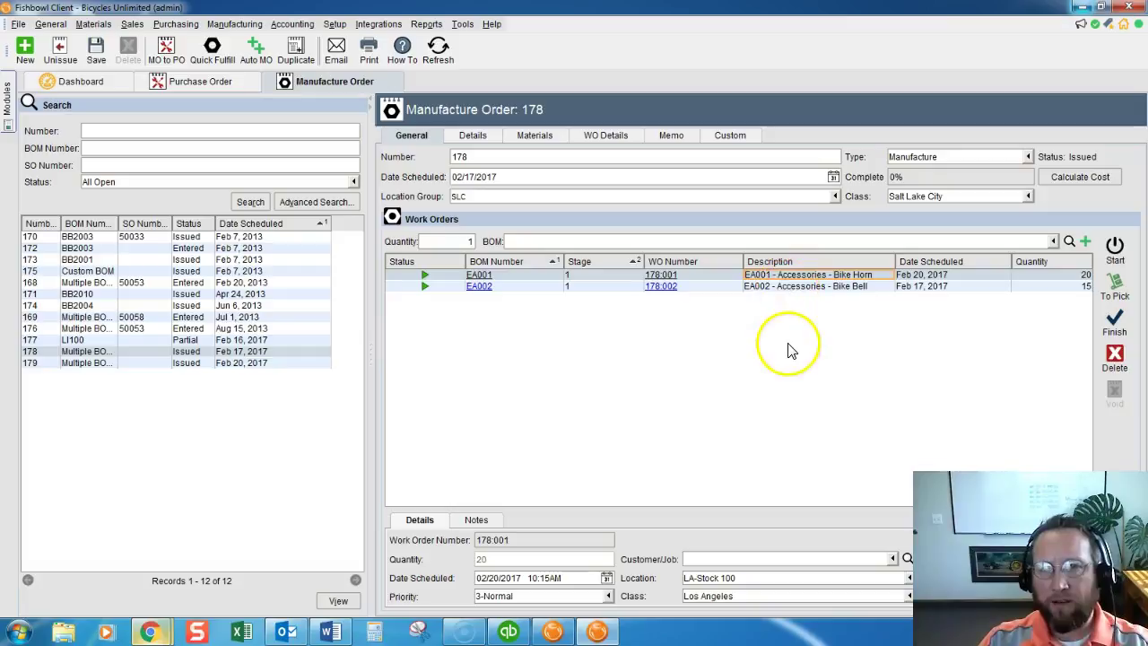
left_click(1115, 249)
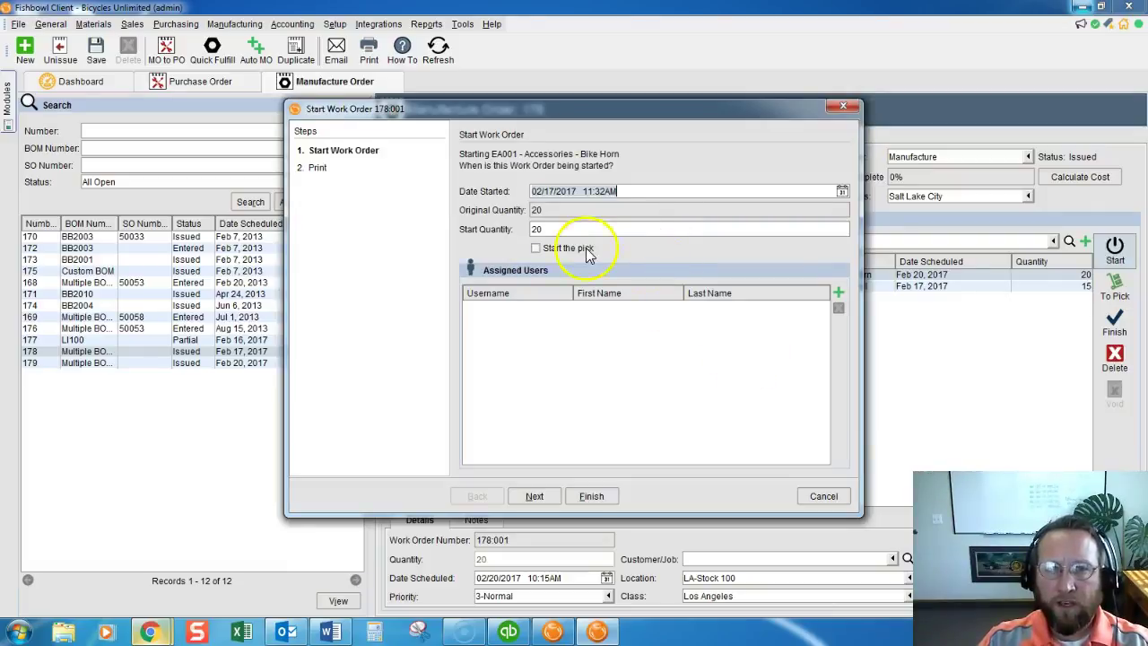
Choose to start the pick with work order 178:001 and assign a user to it
left_click(567, 231)
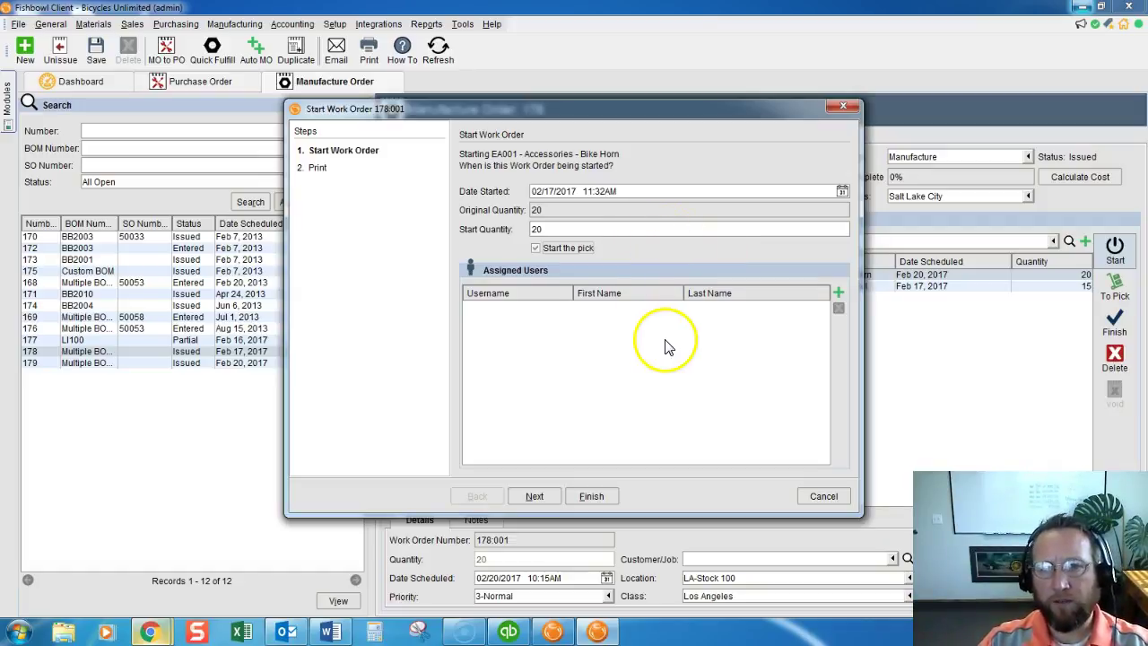
left_click(839, 293)
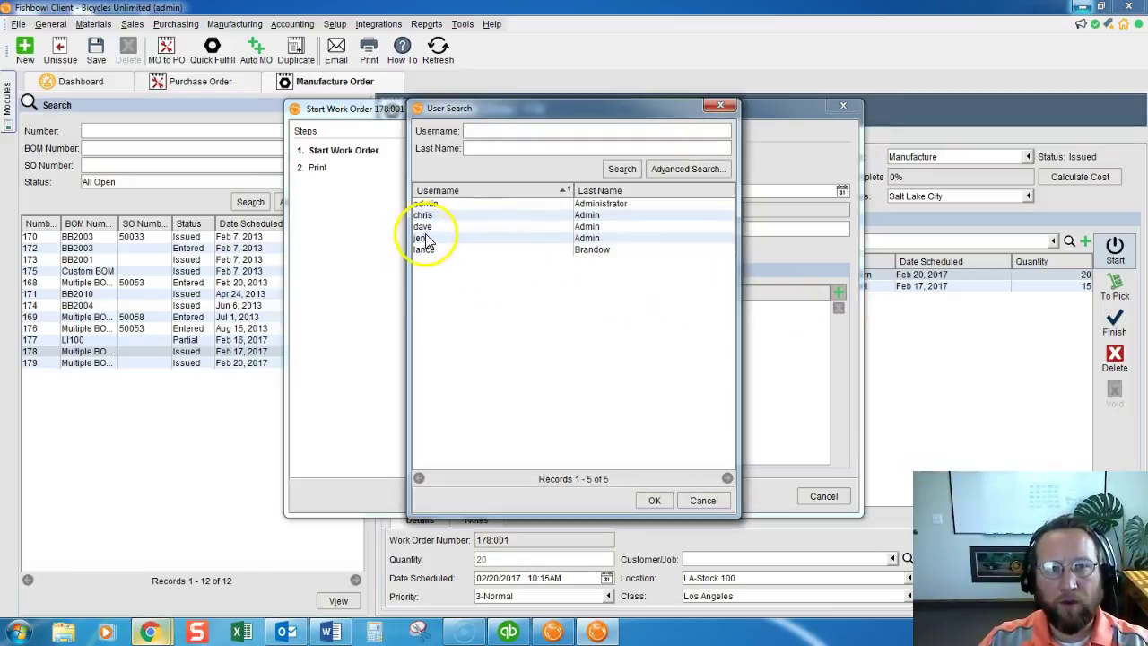
left_click(423, 227)
left_click(655, 501)
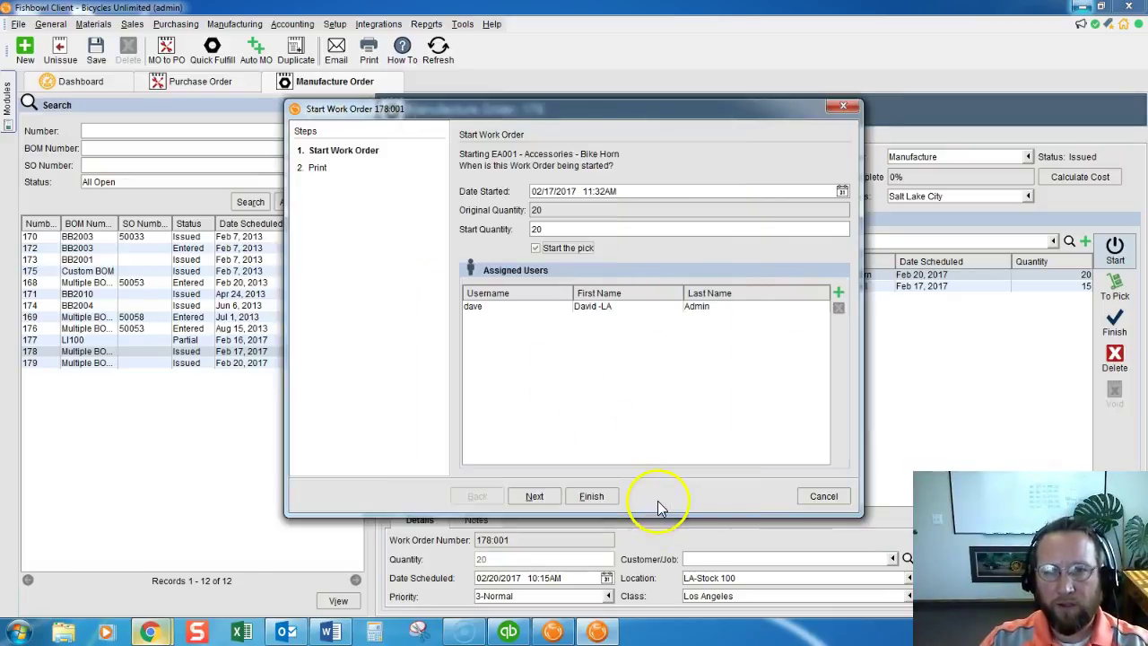
Set the Traveler report to Preview and finish starting the work order
left_click(535, 496)
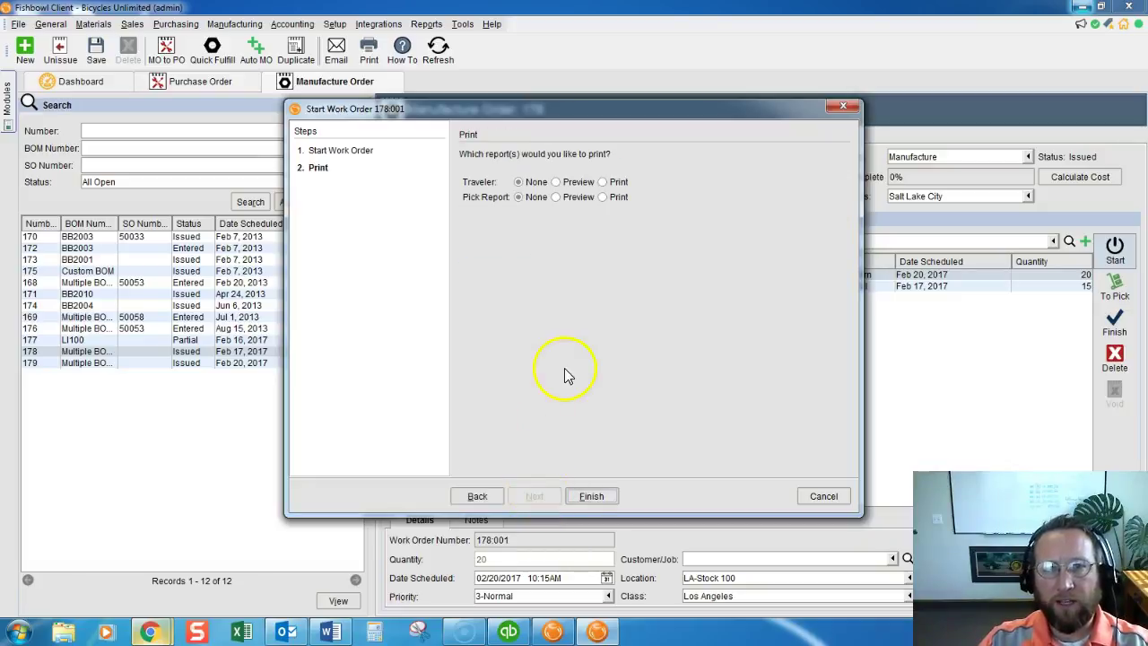
left_click(556, 182)
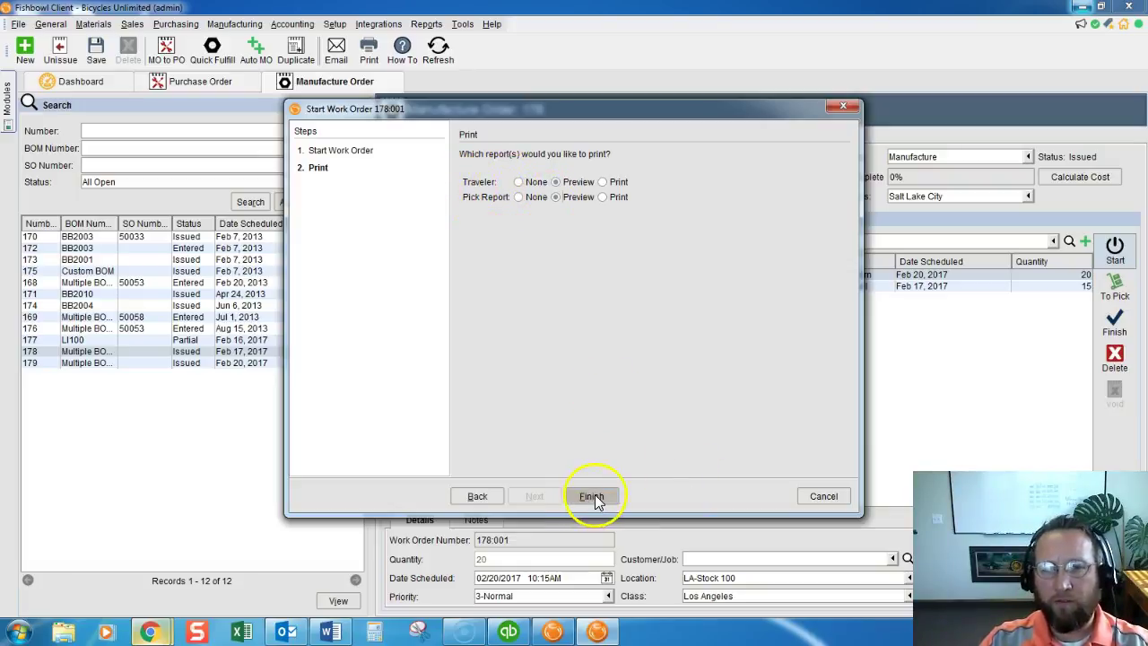
left_click(591, 497)
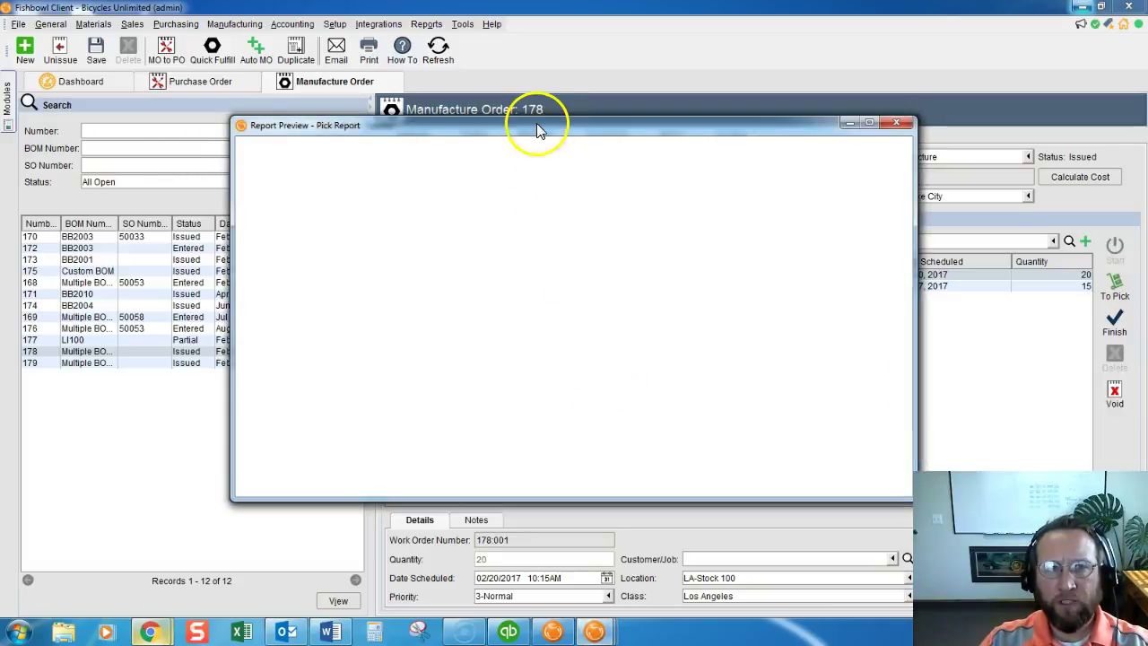
Move and enlarge the Pick Report preview showing 20 ea SEA001 to LA-Stock 100
left_click_drag(537, 123, 367, 30)
left_click_drag(743, 406, 789, 475)
left_click_drag(787, 410, 789, 538)
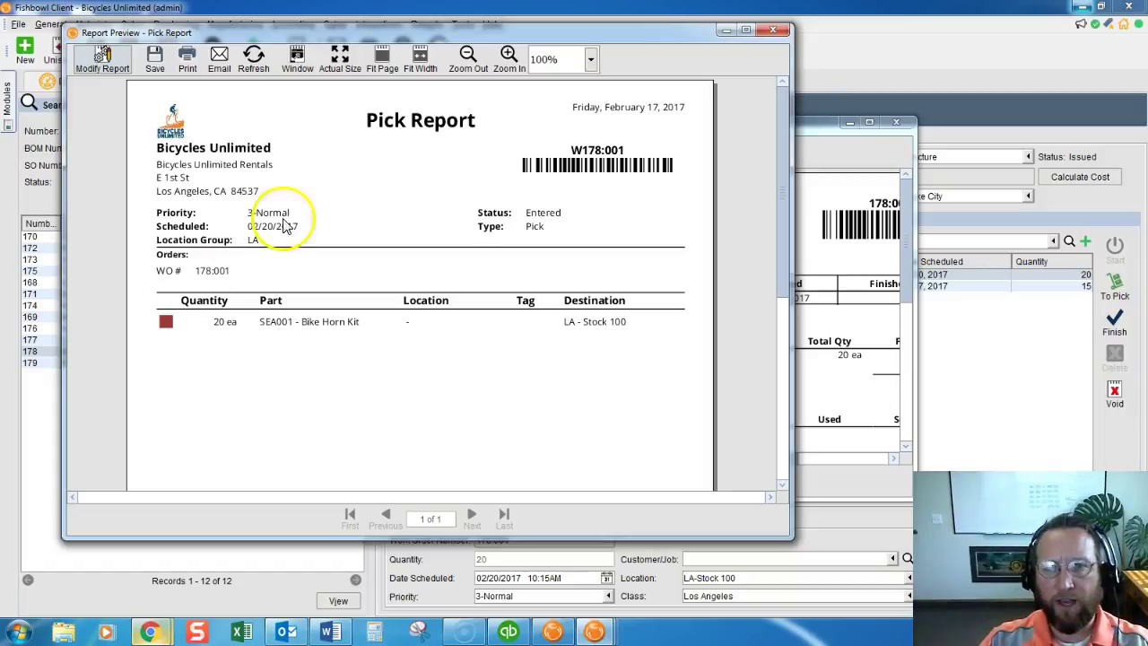
Enlarge and review the Work Order Traveler preview, then close both previews
left_click(817, 130)
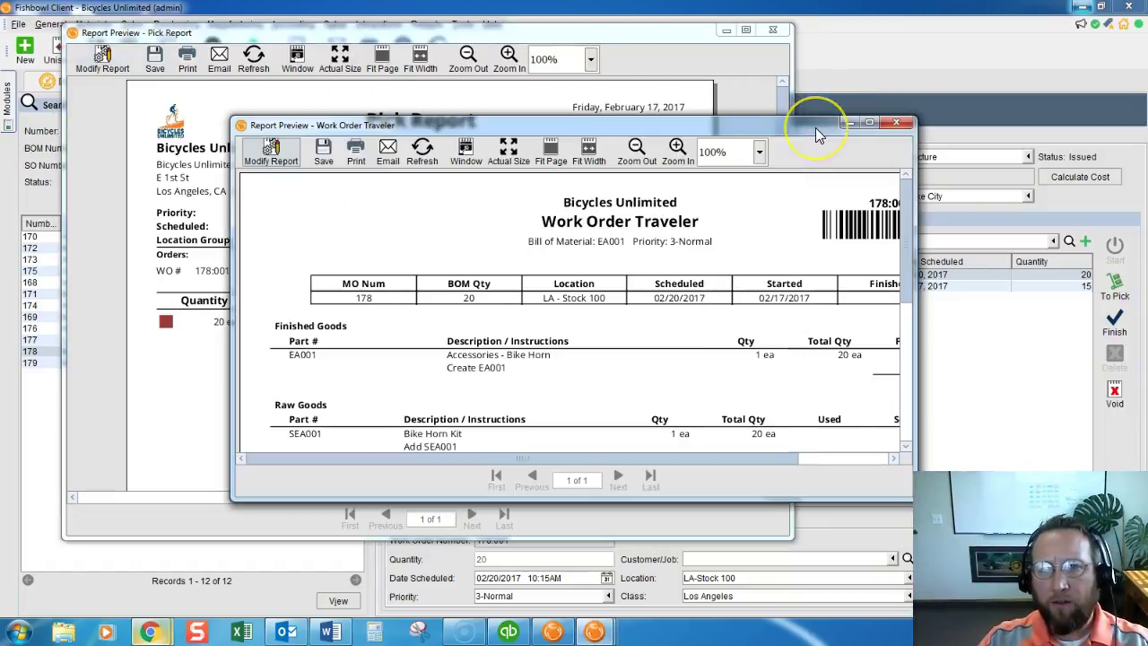
left_click_drag(815, 128, 795, 91)
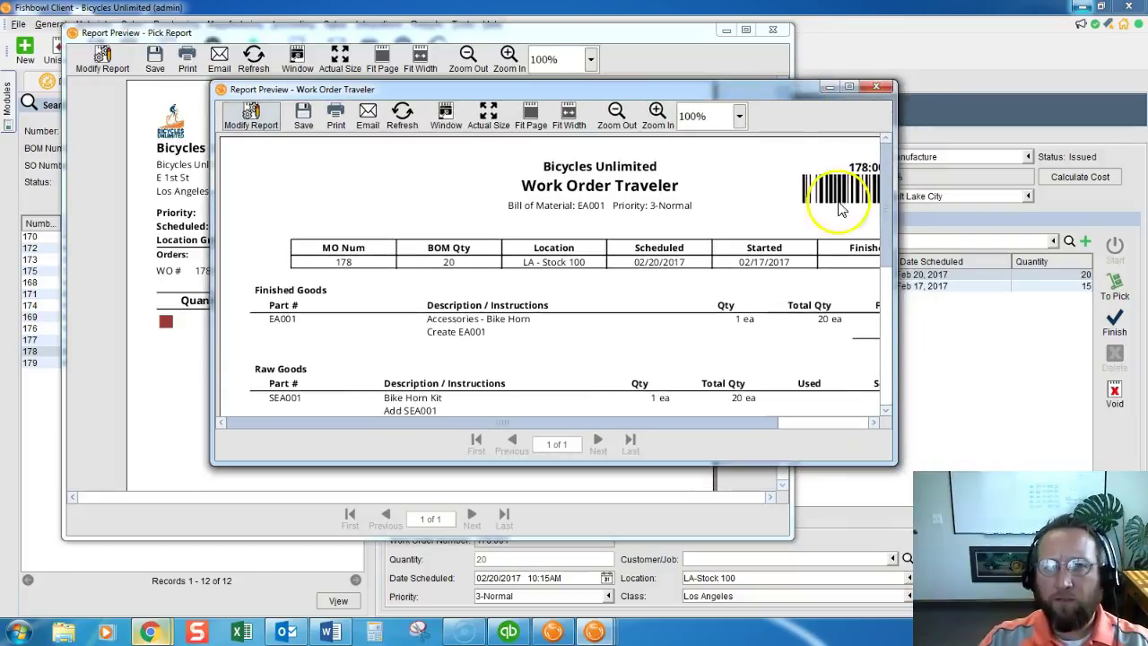
left_click_drag(818, 461, 815, 549)
left_click_drag(894, 392, 1014, 381)
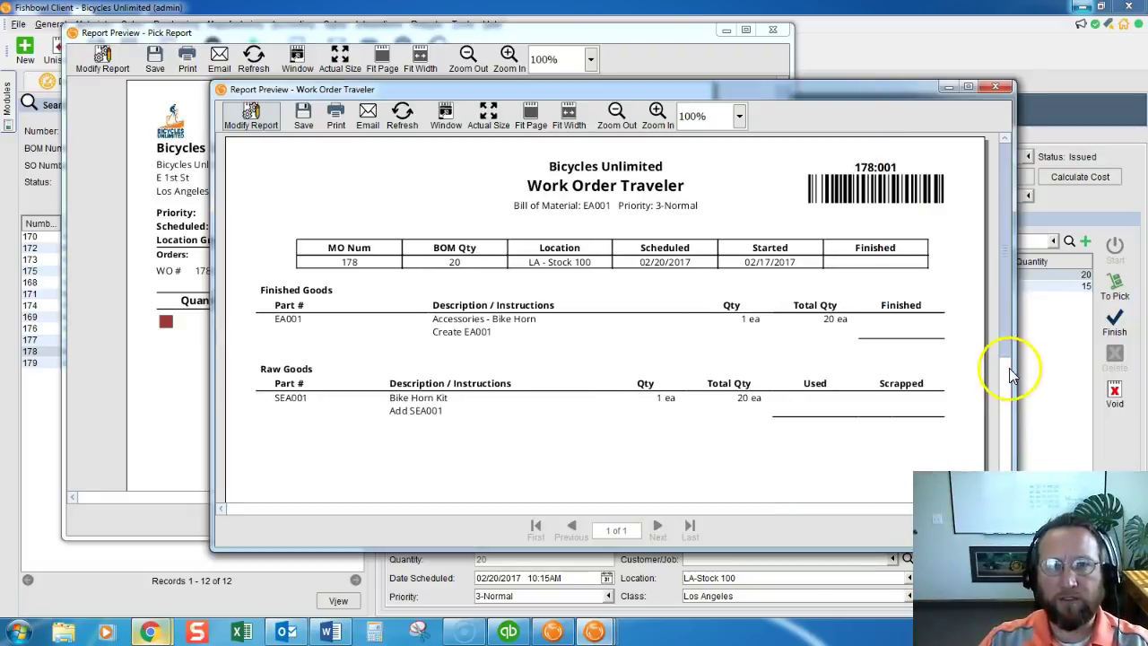
left_click(995, 87)
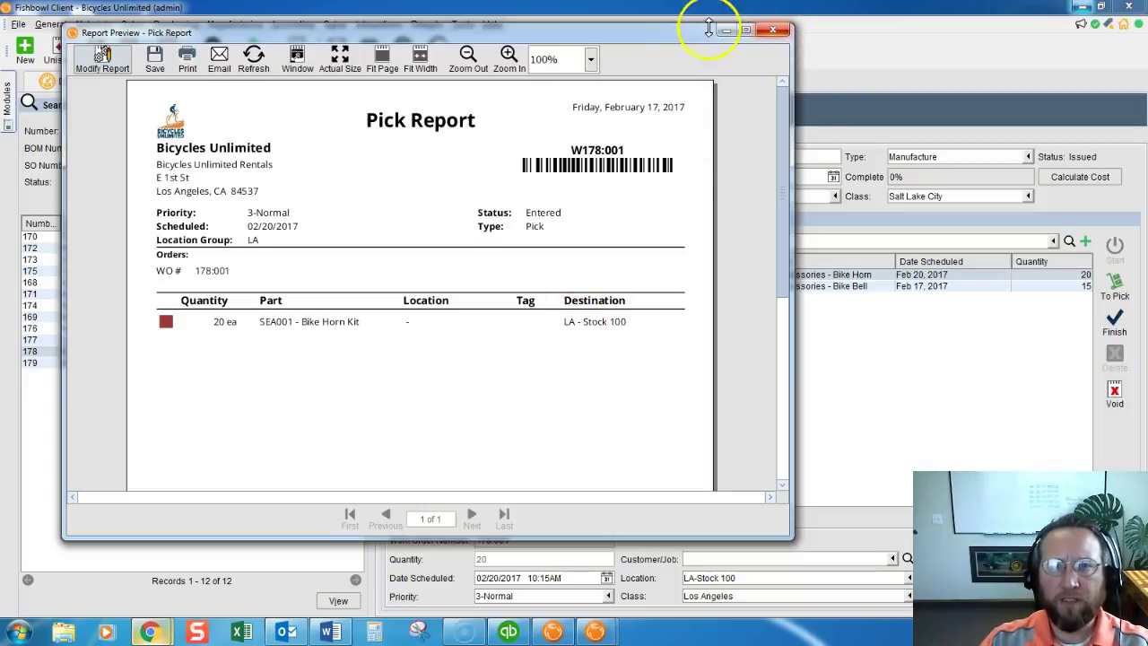
left_click(774, 29)
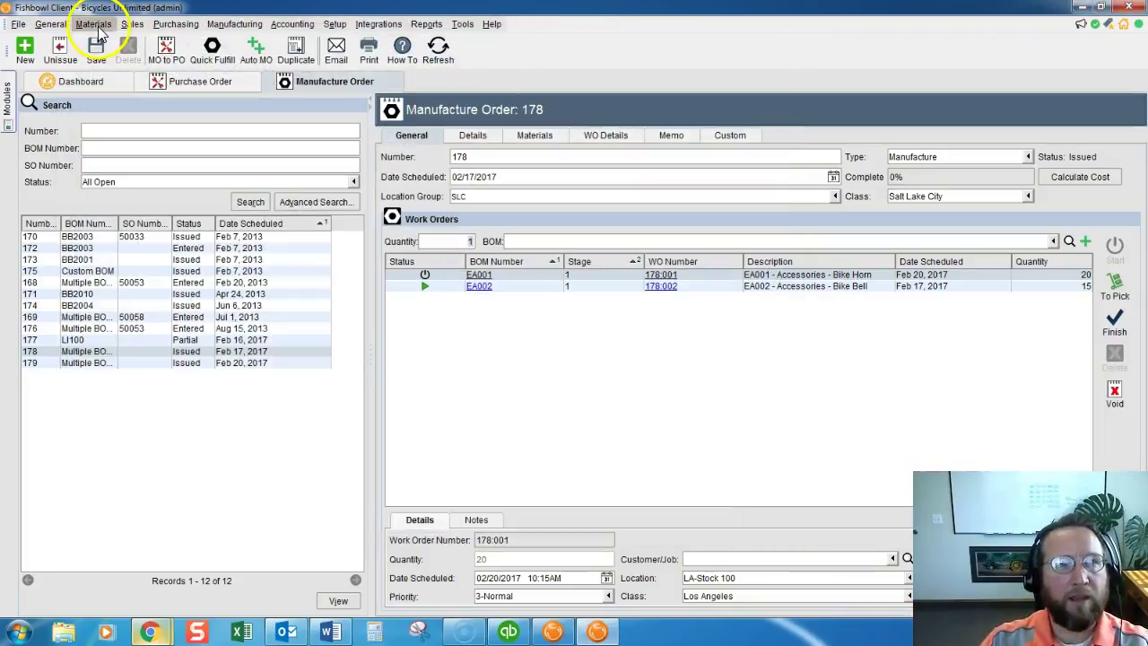
Search Inventory for part sea001, finding no records, then open the Receiving module
left_click(94, 24)
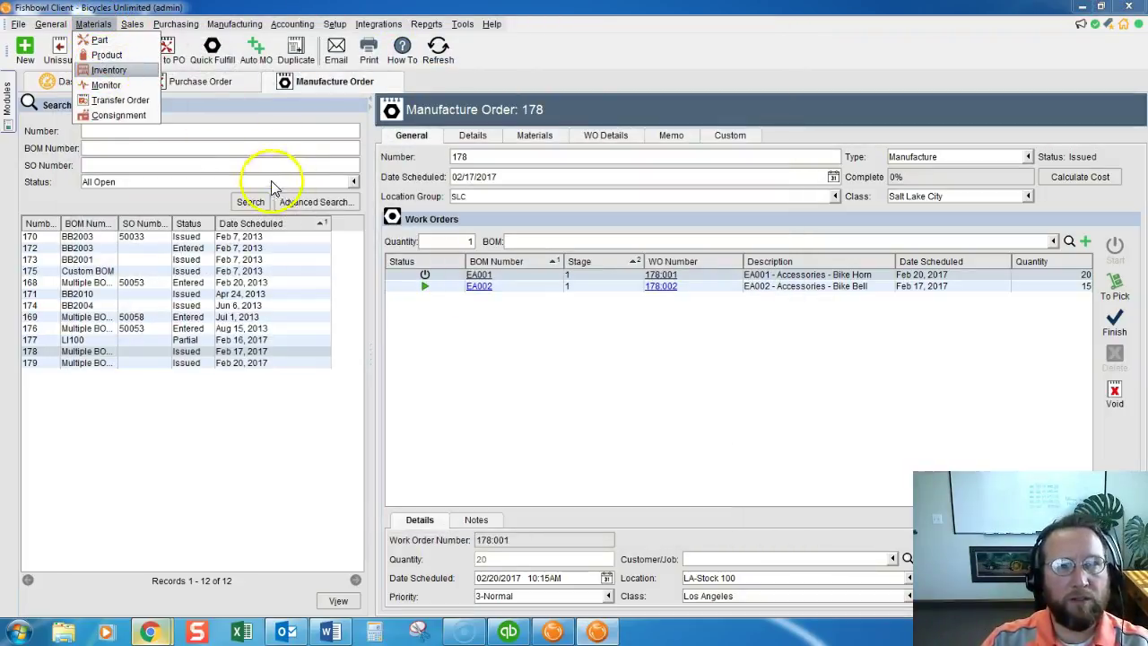
key("Return")
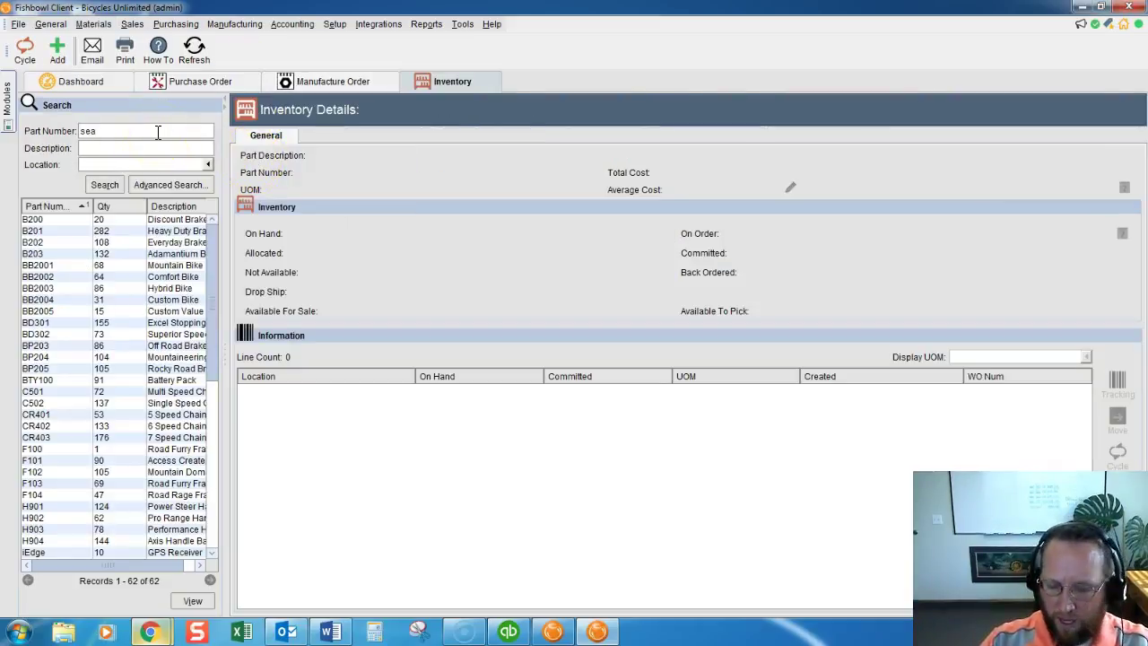
type("sea001")
key("Return")
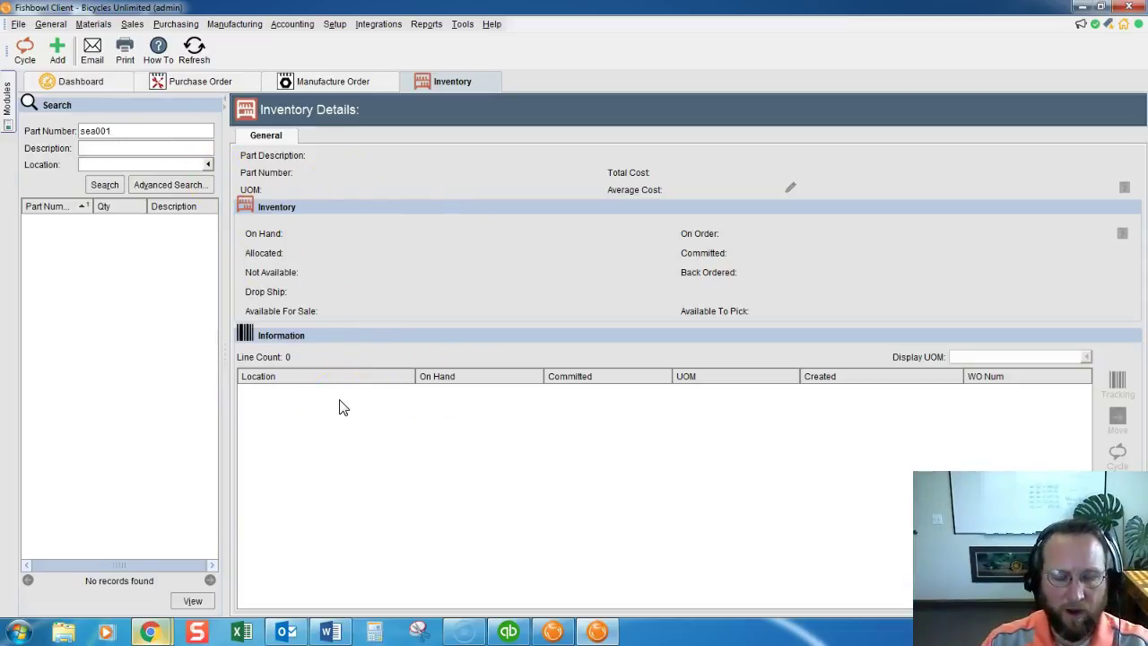
left_click(171, 25)
left_click(187, 55)
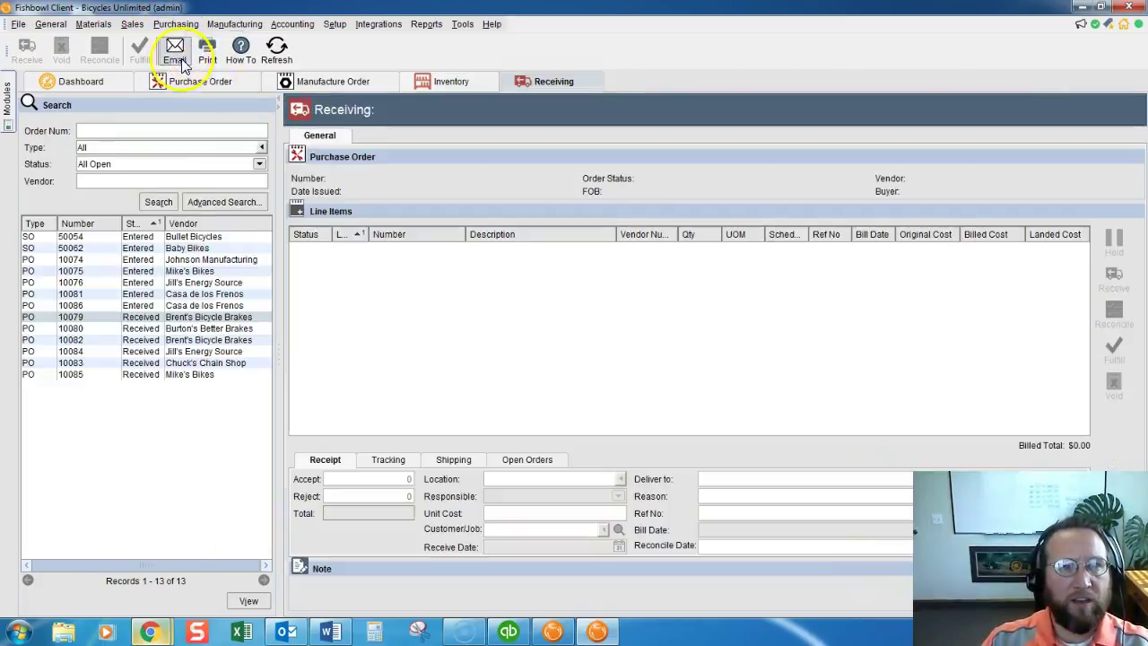
Run an advanced Receiving search for orders containing part sea001, which returns nothing
left_click(211, 201)
left_click_drag(412, 336, 488, 92)
left_click(412, 137)
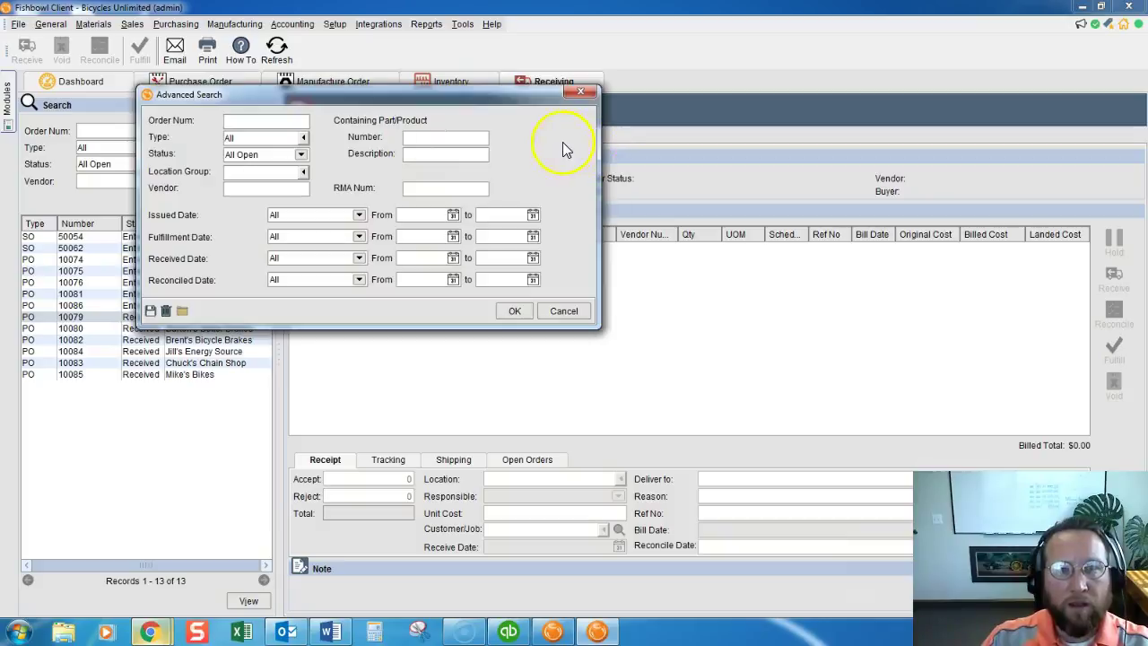
type("sea001")
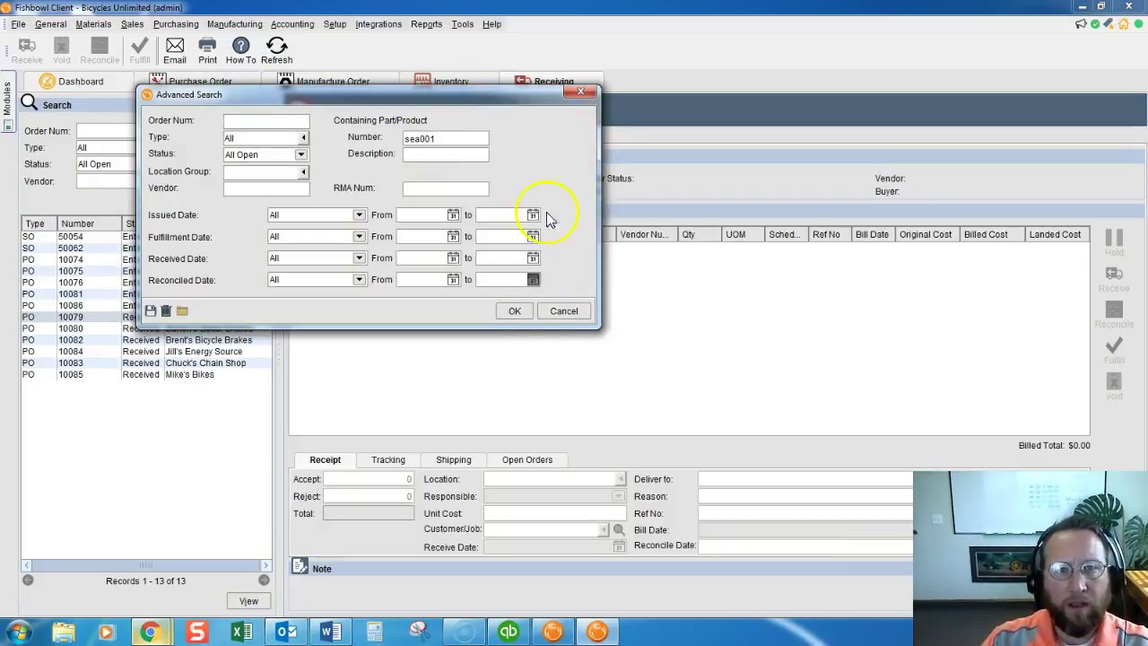
left_click(514, 310)
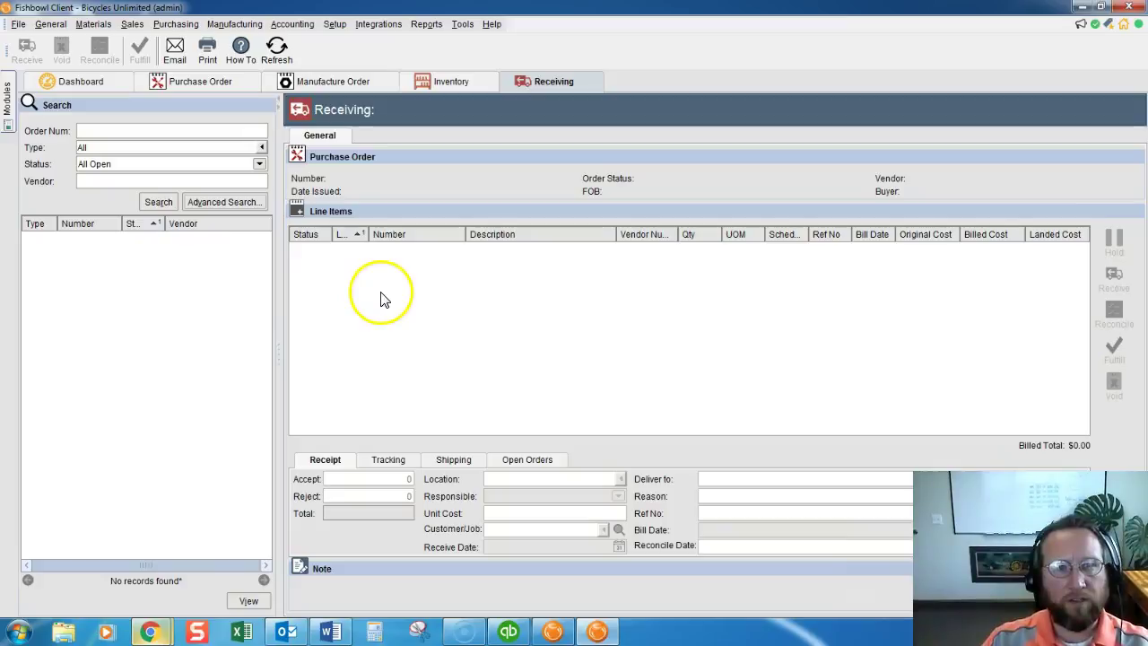
Create a new purchase order with Casa de los Frenos as the vendor
left_click(190, 81)
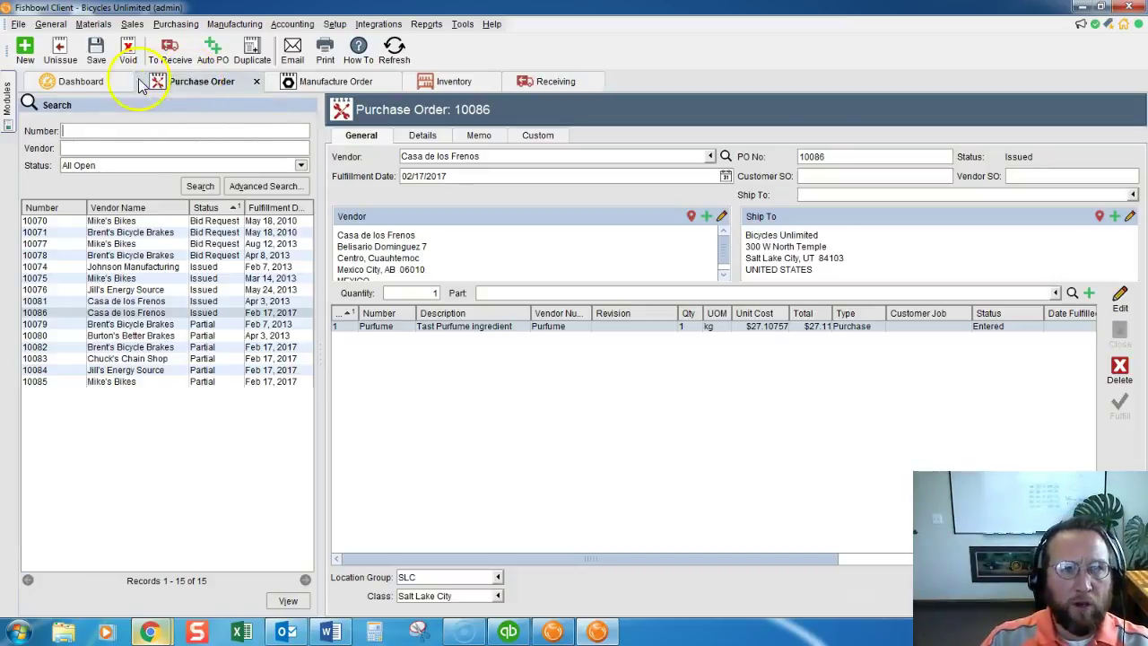
left_click(25, 50)
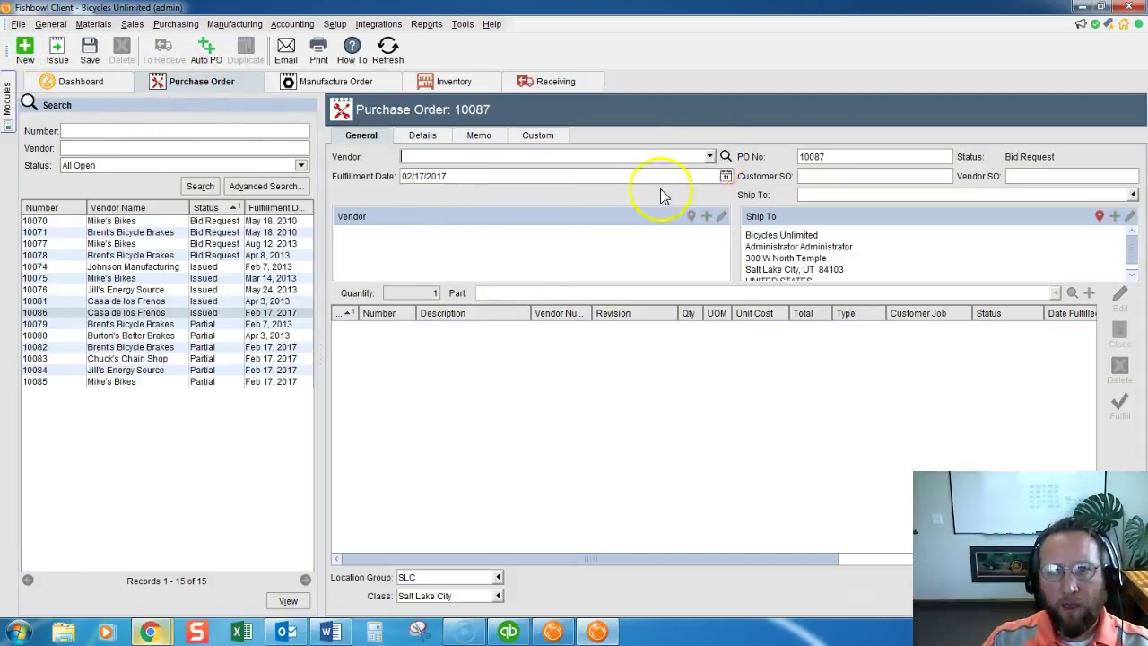
left_click(710, 156)
left_click(453, 219)
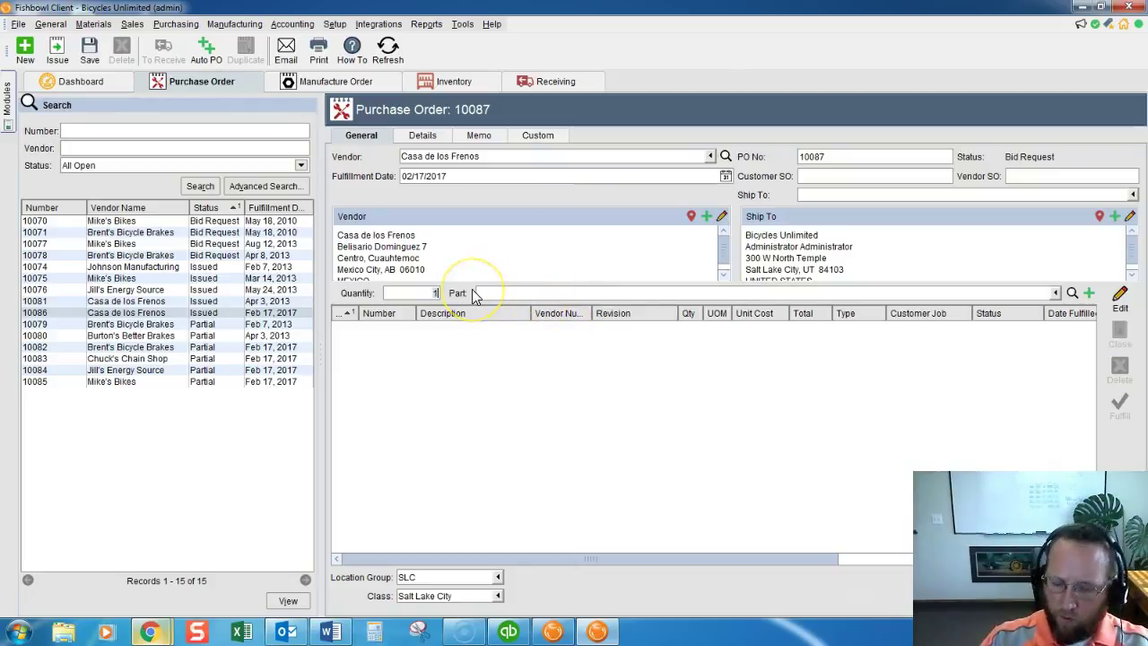
Add a 200-unit SEA001 Bike Horn Kit line and issue PO 10087 without emailing
type("200")
left_click(509, 292)
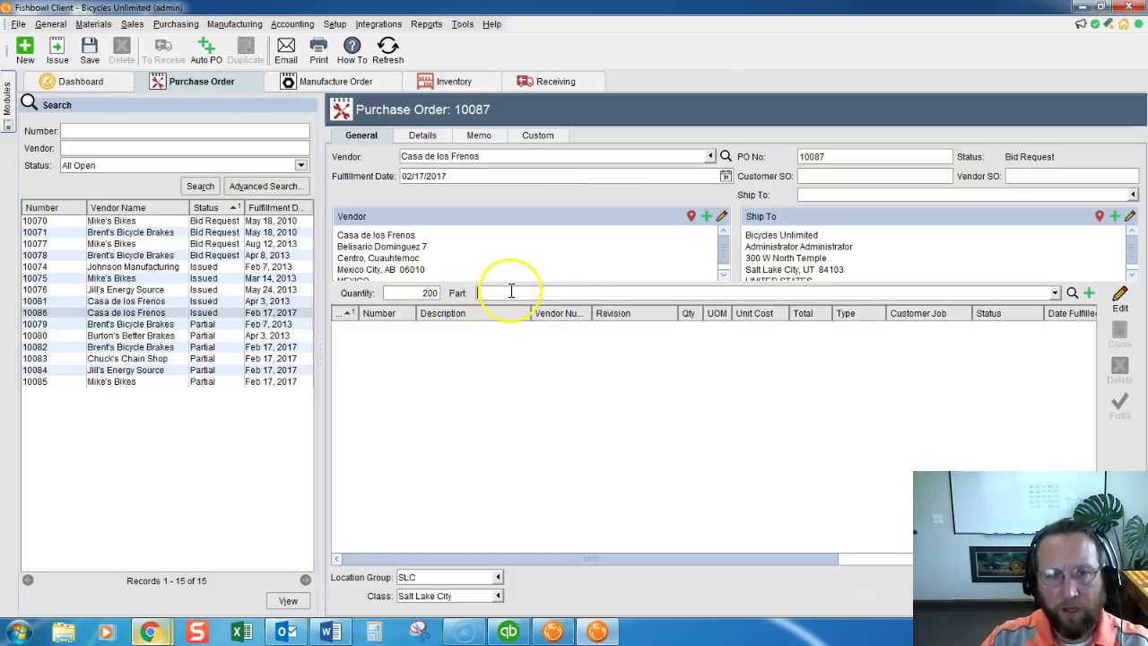
type("sea")
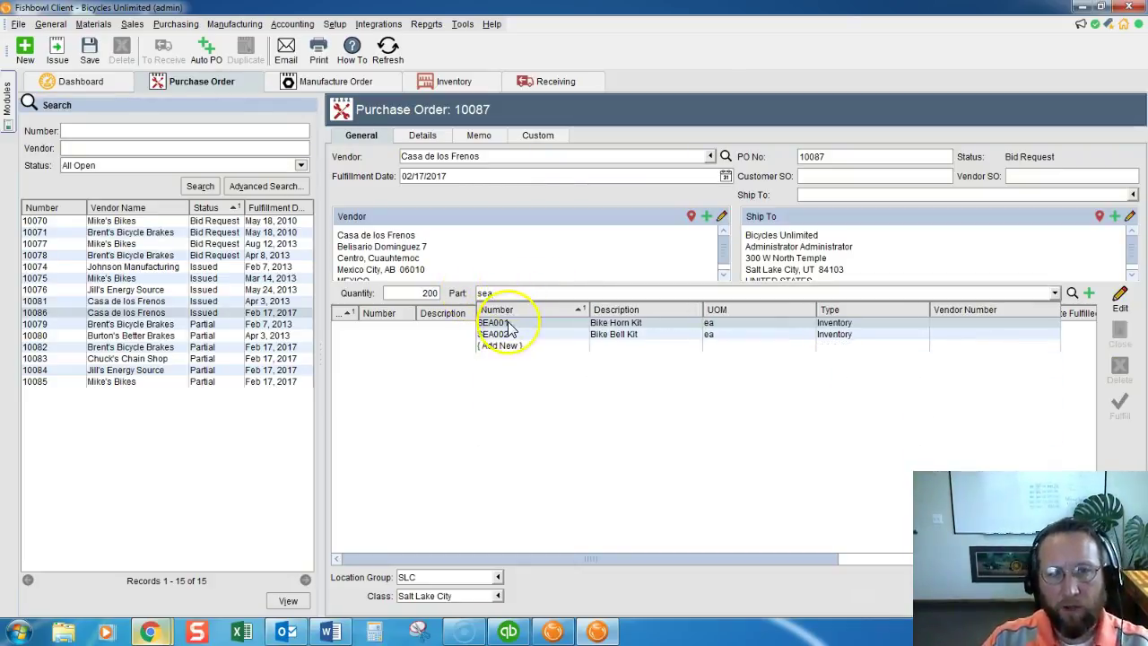
left_click(506, 322)
left_click(57, 50)
left_click(600, 382)
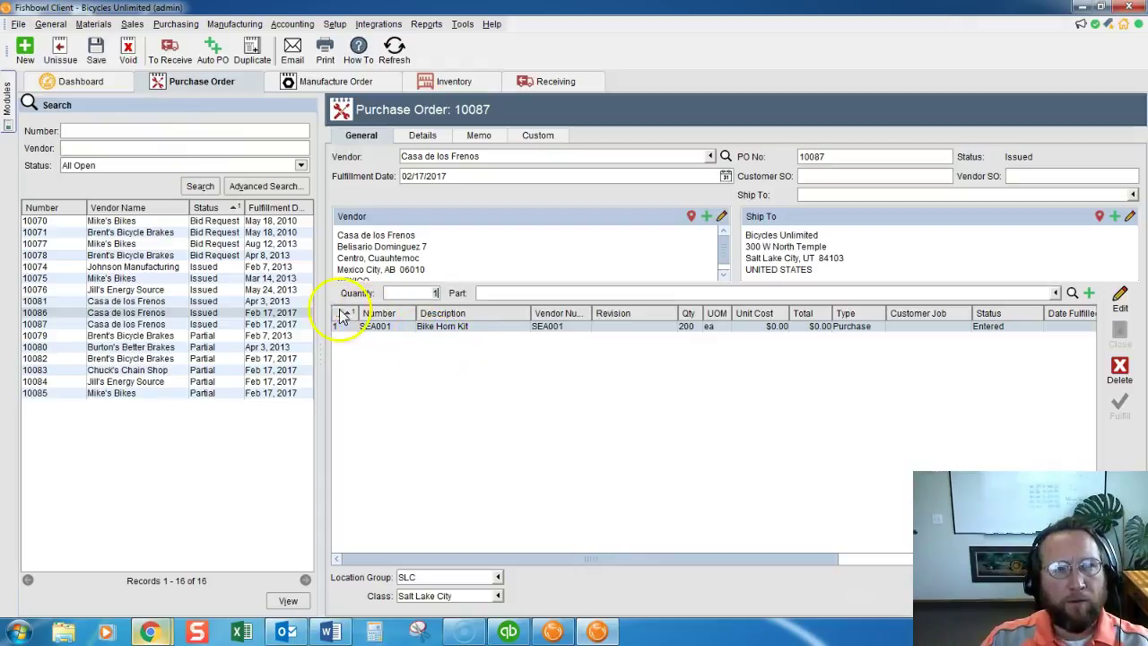
Receive the SEA001 line on PO 10087: 200 Bike Horn Kits into SLC-Receiving
left_click(164, 56)
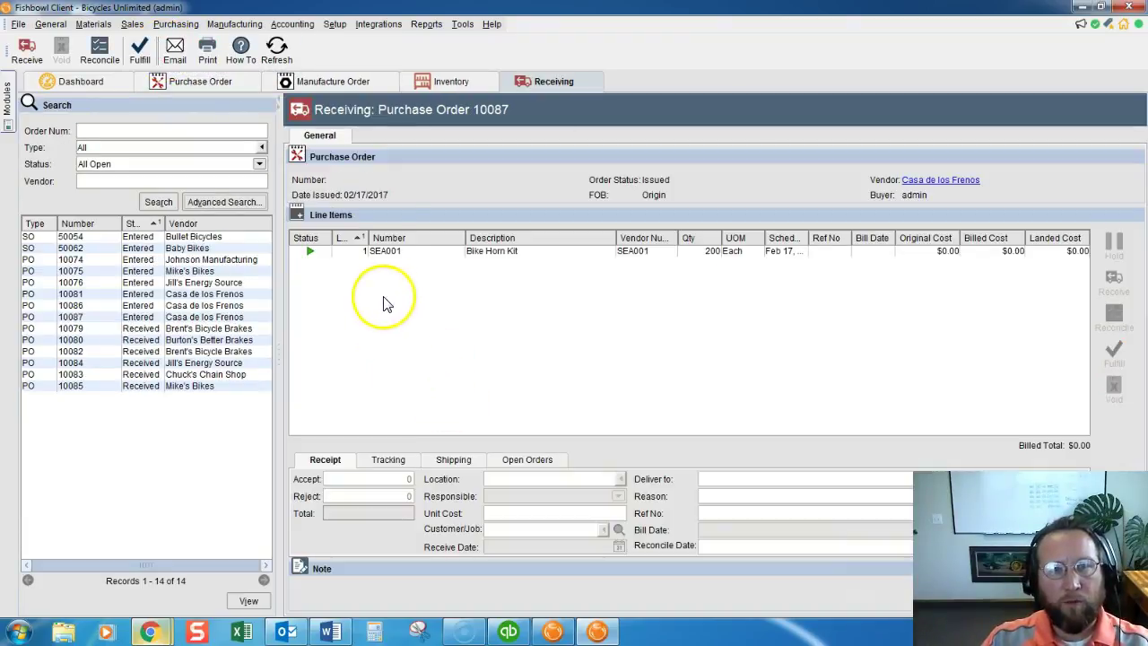
left_click(380, 252)
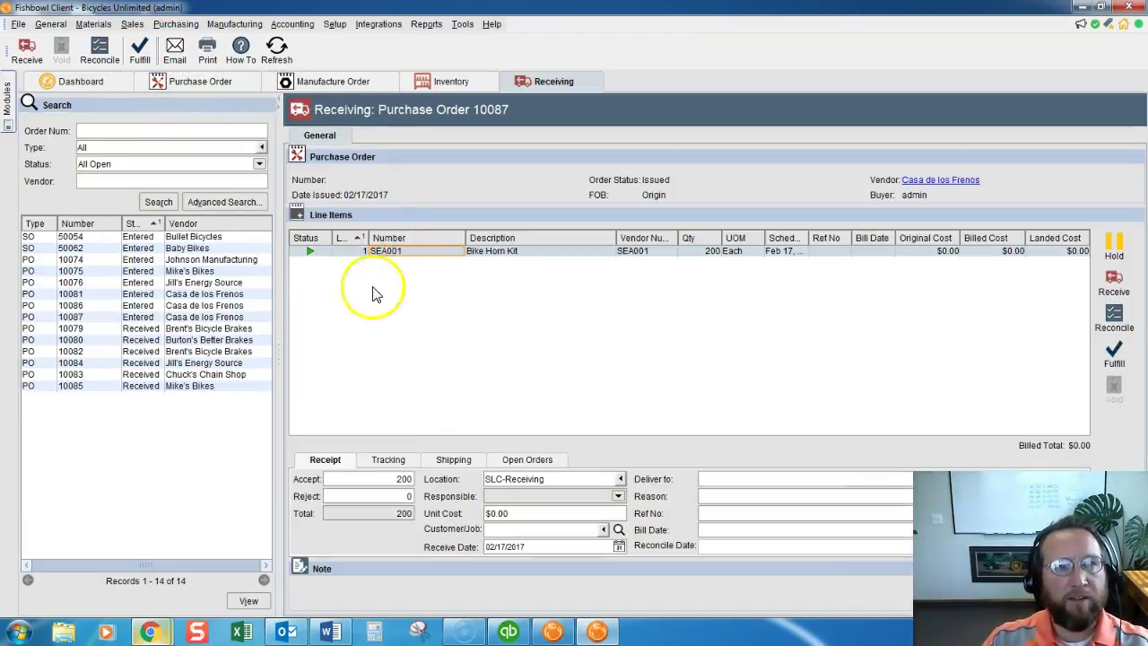
left_click(28, 53)
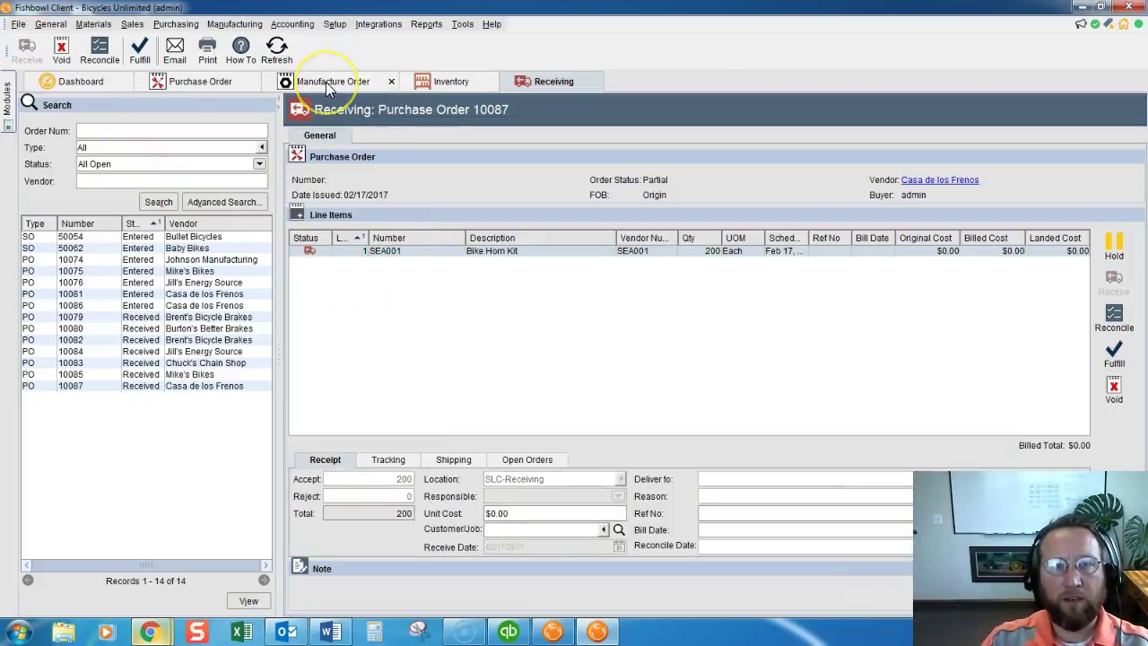
Return to MO 178 and open pick W178:001 for Bike Horn work order 178:001
left_click(352, 87)
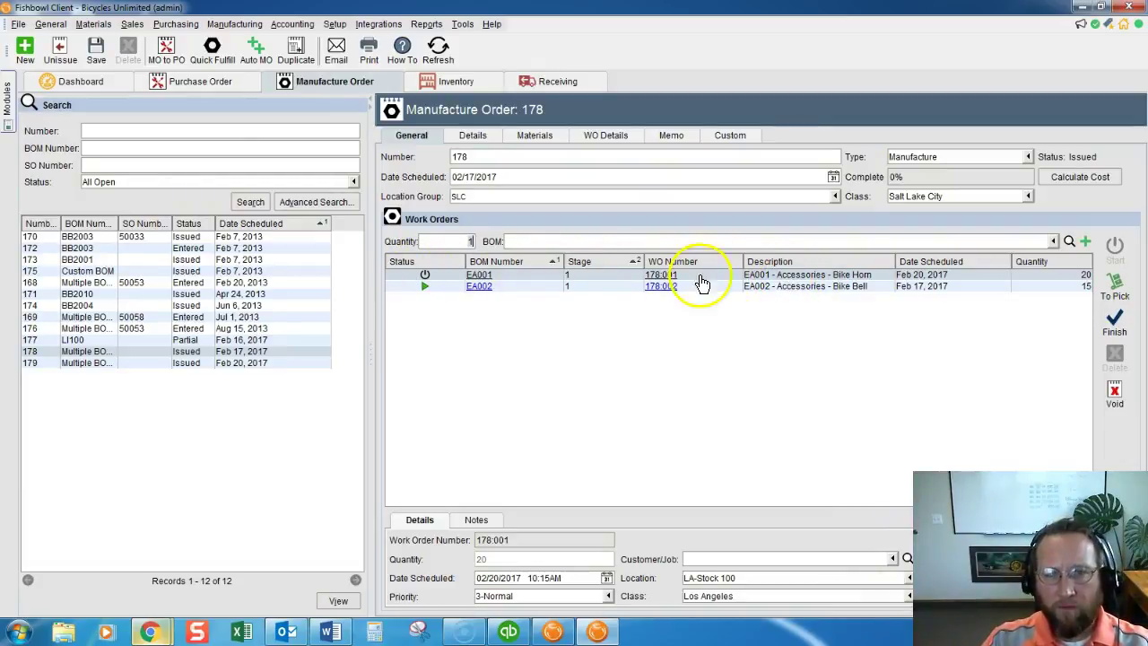
left_click(784, 279)
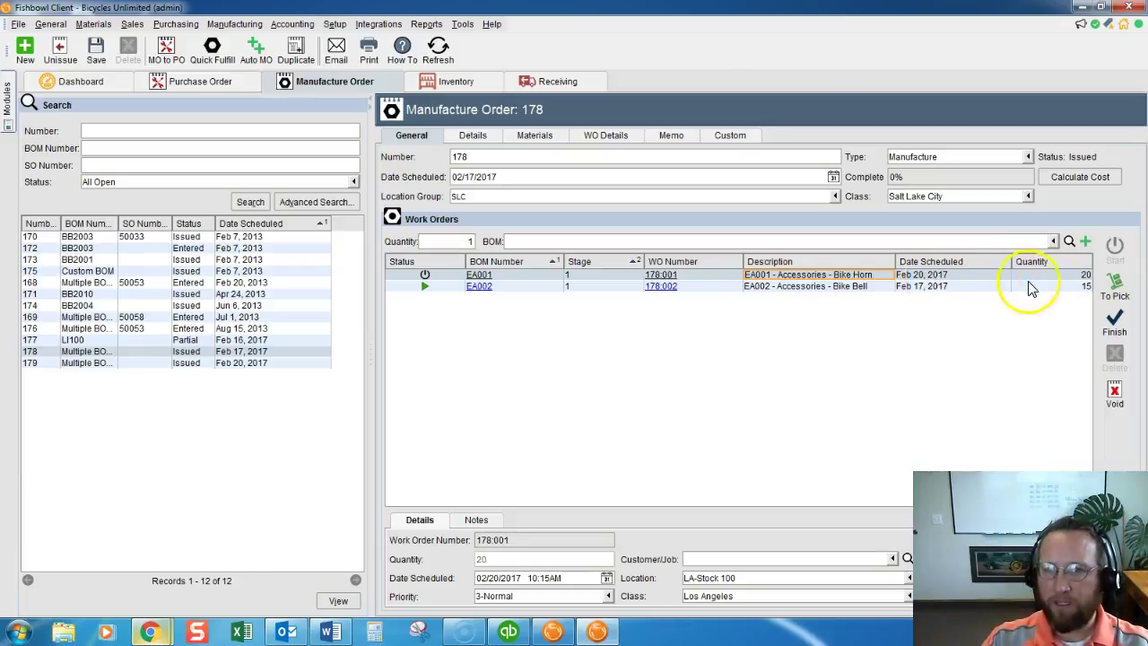
left_click(1116, 296)
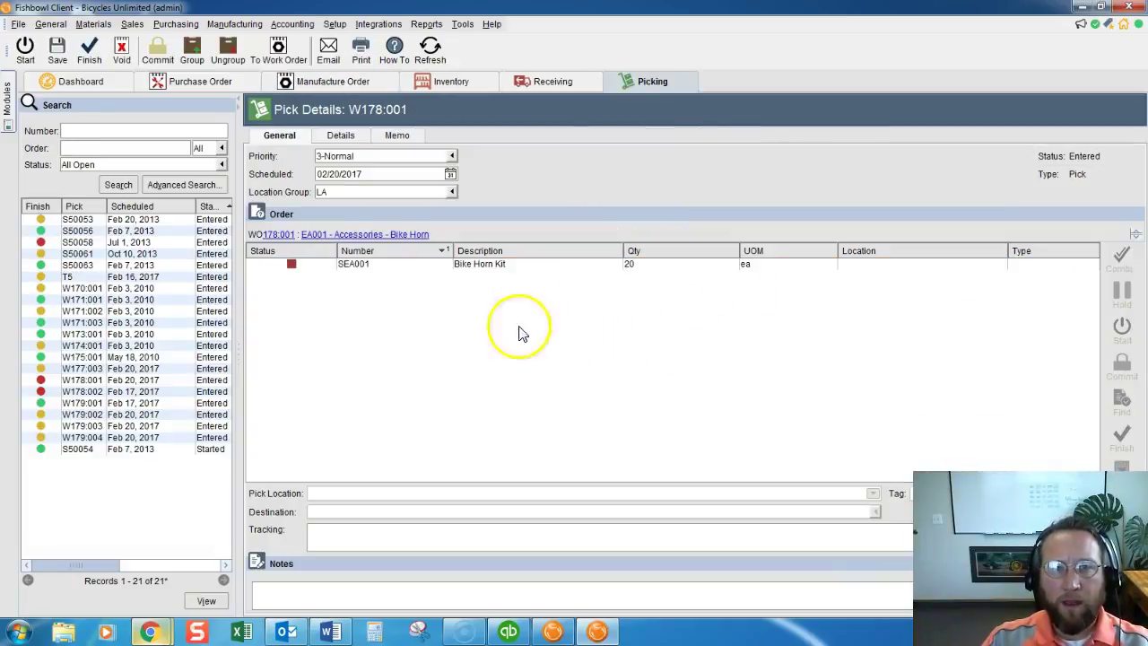
Inspect the pick's SEA001 line, then review the received Bike Horn Kit line on PO 10087
left_click(363, 267)
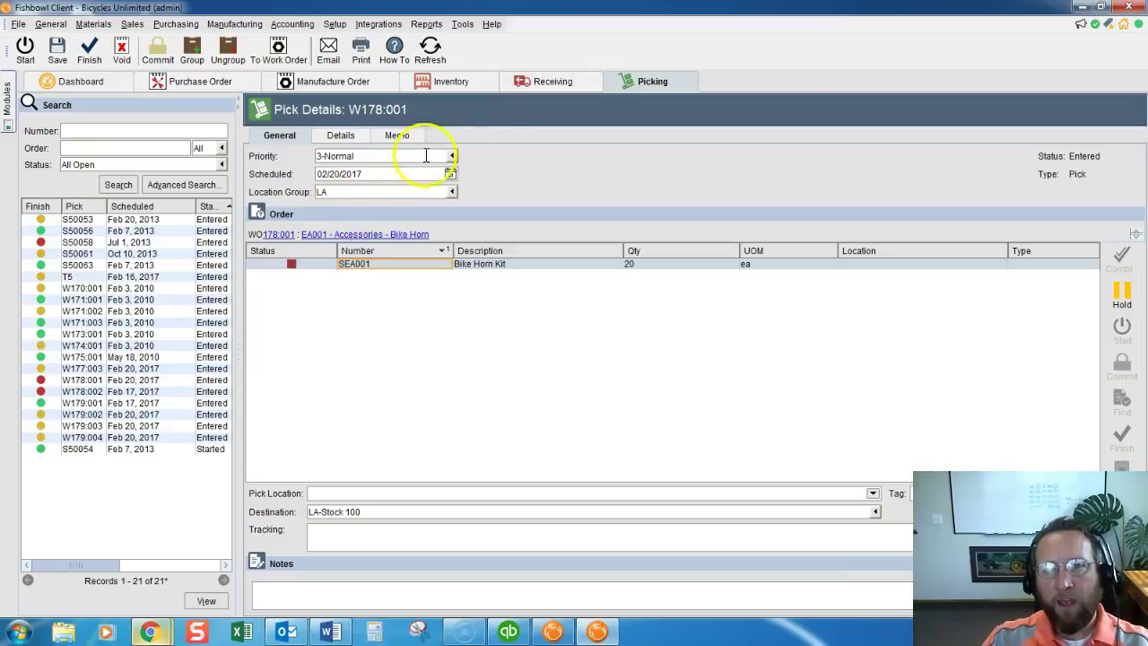
left_click(535, 82)
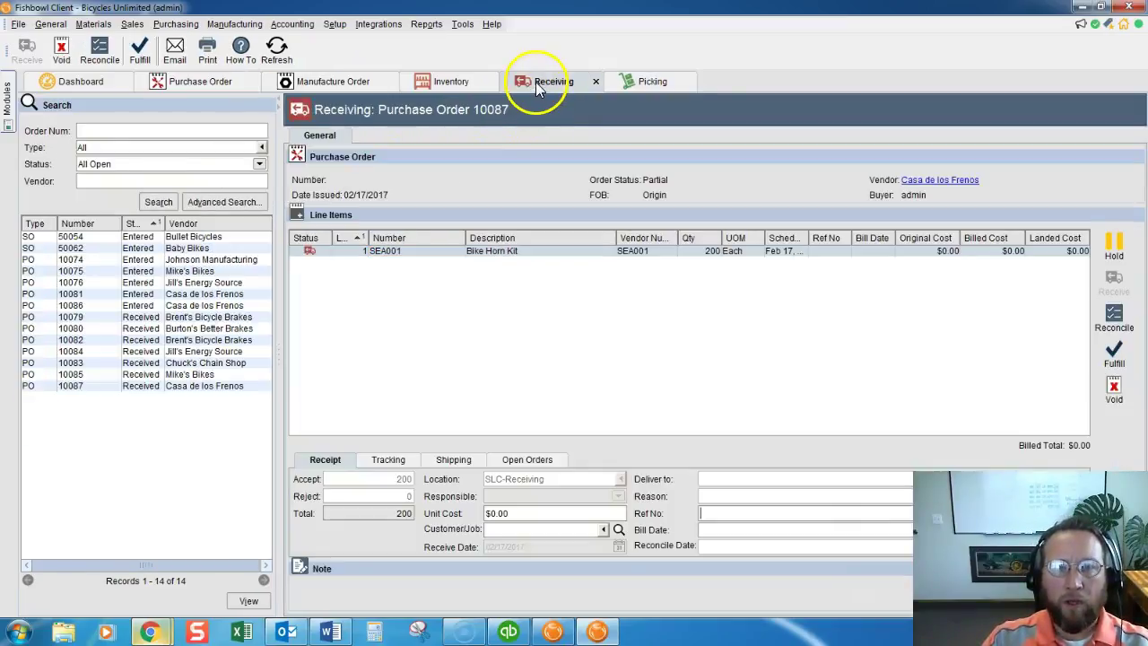
left_click(536, 252)
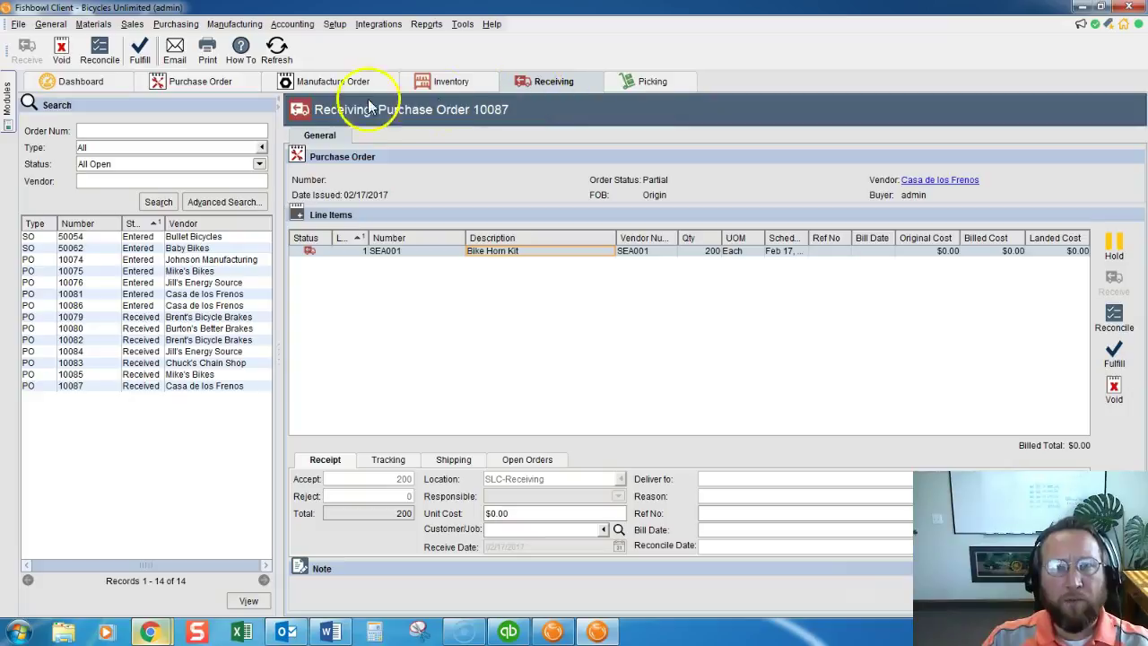
Change work order 178:001's location from LA-Stock 100 to SLC-Manufacturing and update its picks to match
left_click(324, 82)
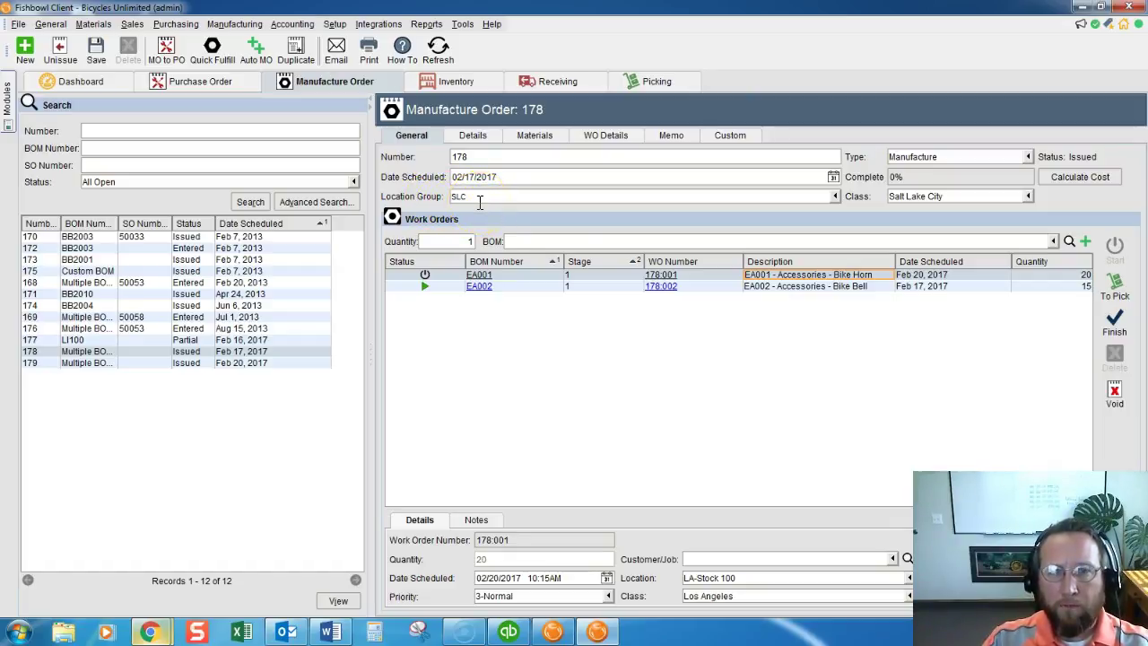
left_click(717, 278)
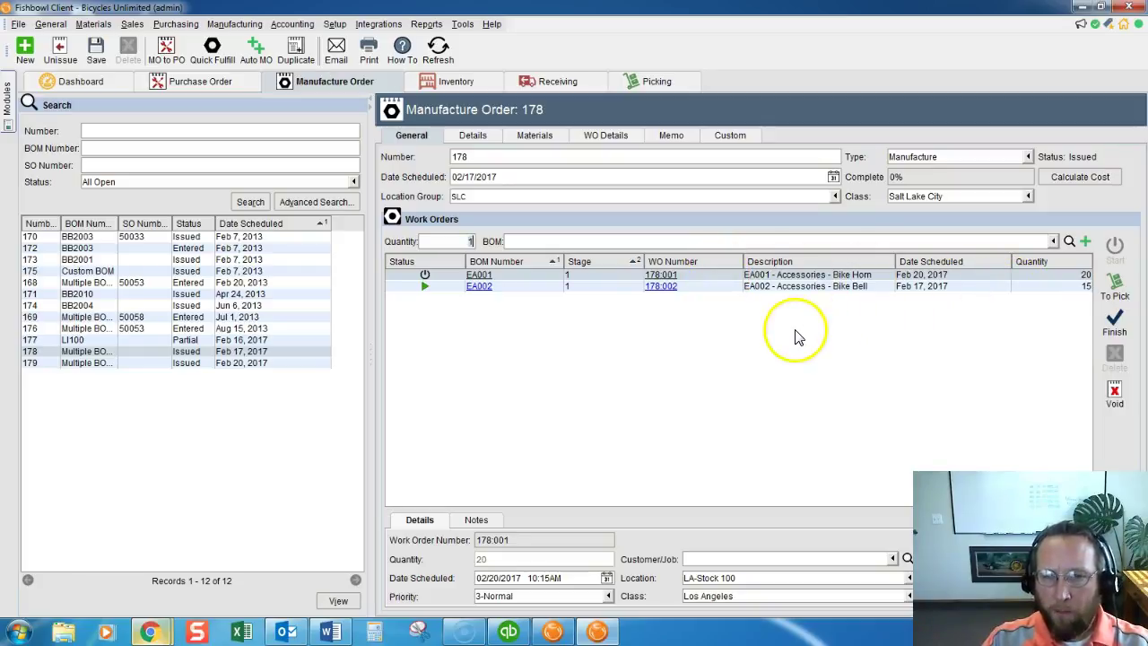
left_click(752, 577)
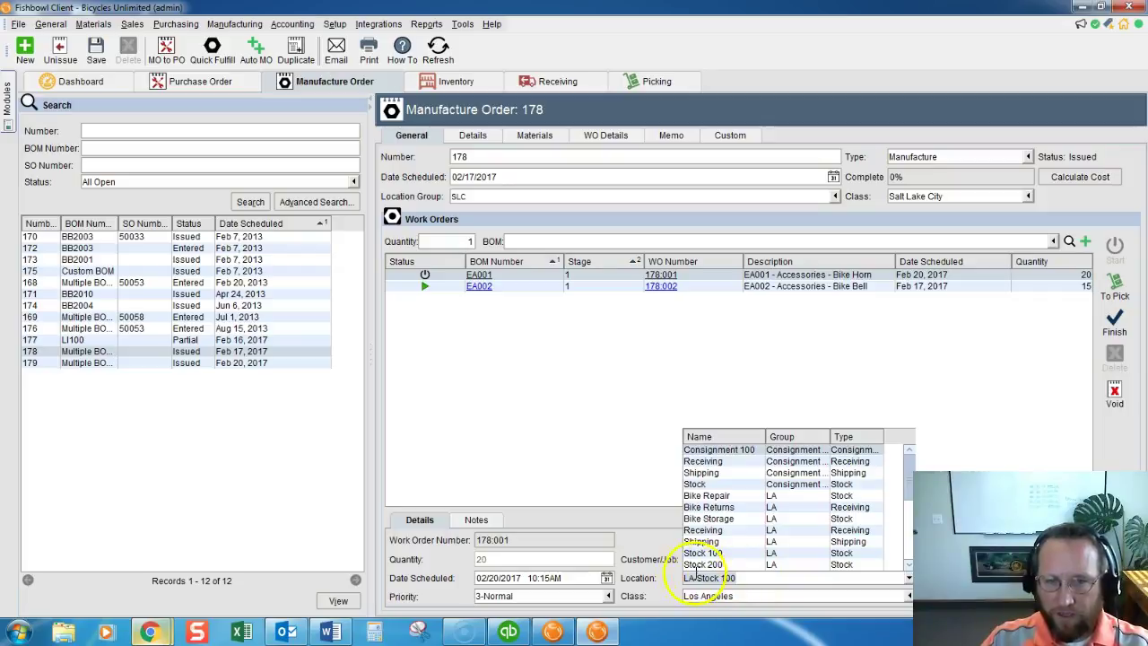
left_click(669, 585)
left_click(735, 577)
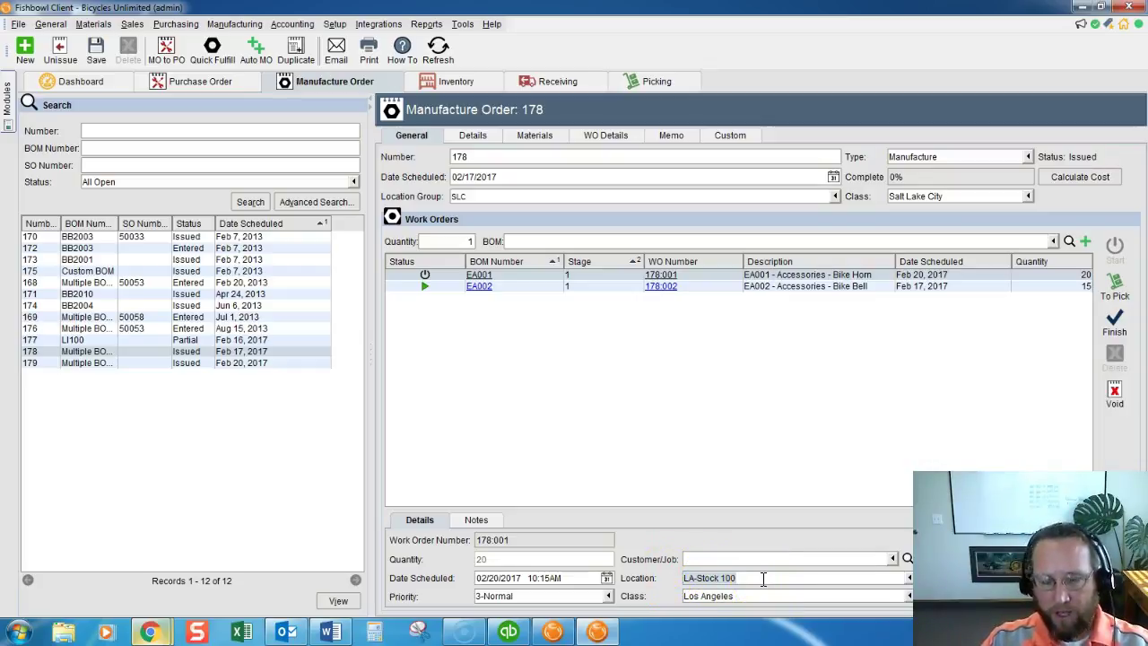
key("ctrl+a")
type("slc")
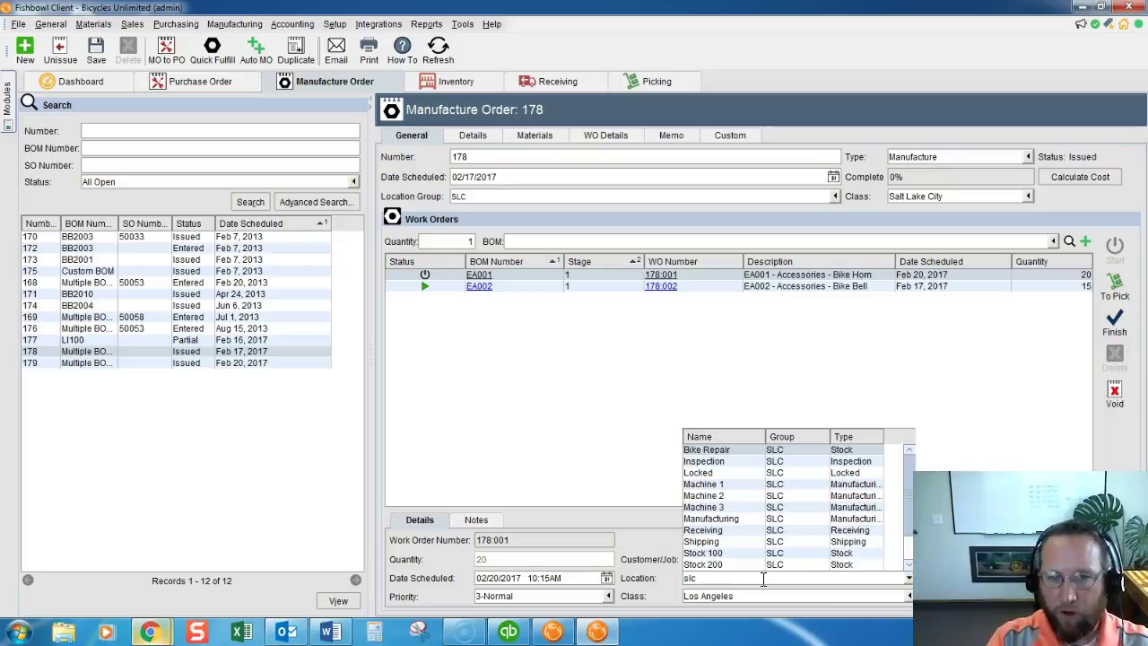
left_click(731, 519)
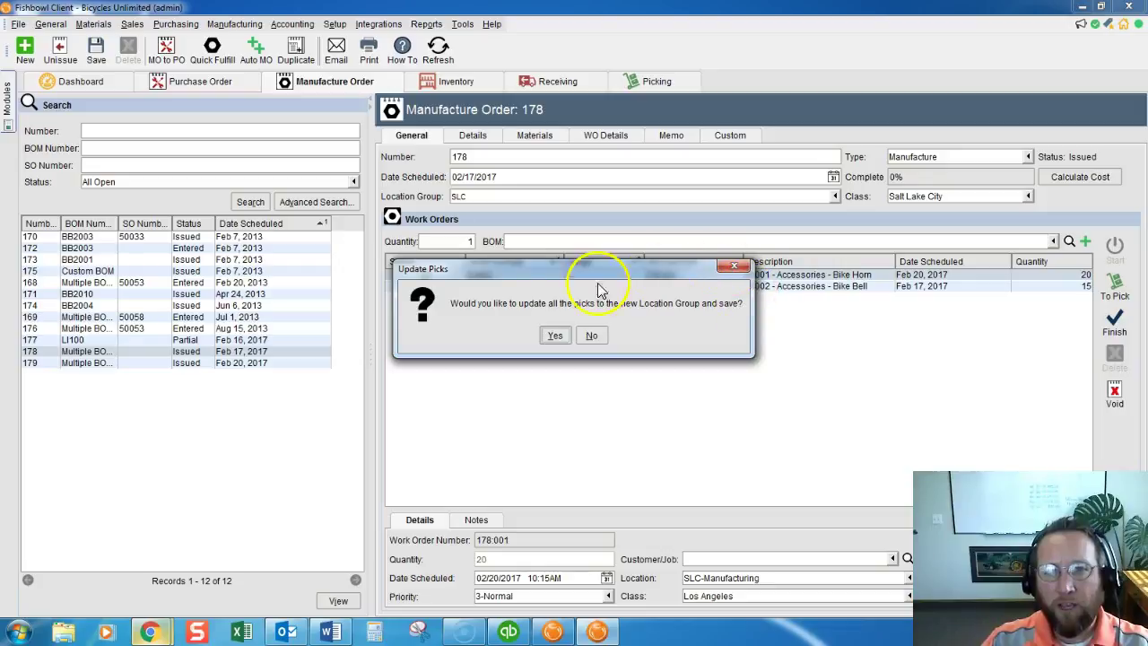
left_click(554, 336)
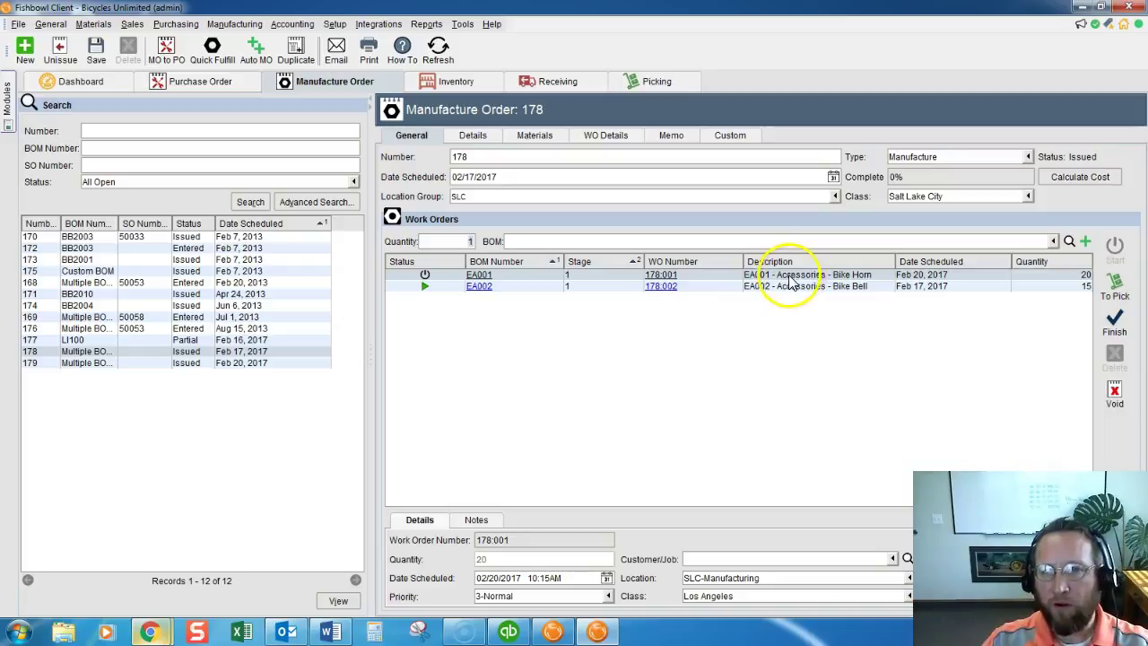
Start pick W178:001 for the 20 SEA001 Bike Horn Kits and preview its pick list
left_click(1114, 296)
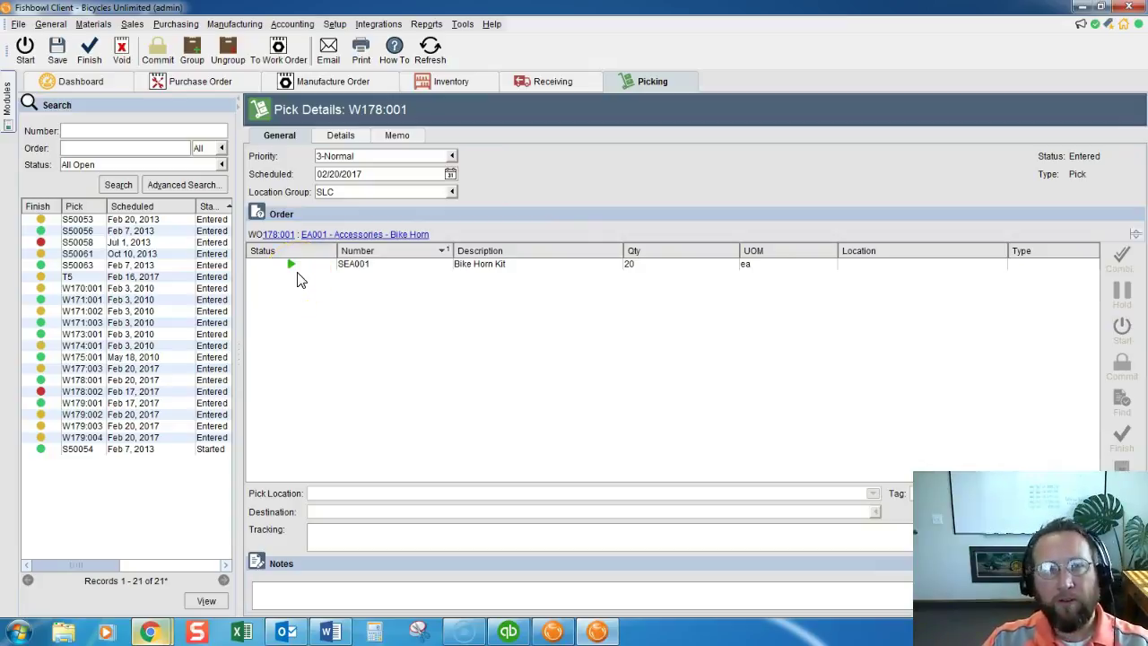
left_click(25, 50)
left_click(567, 377)
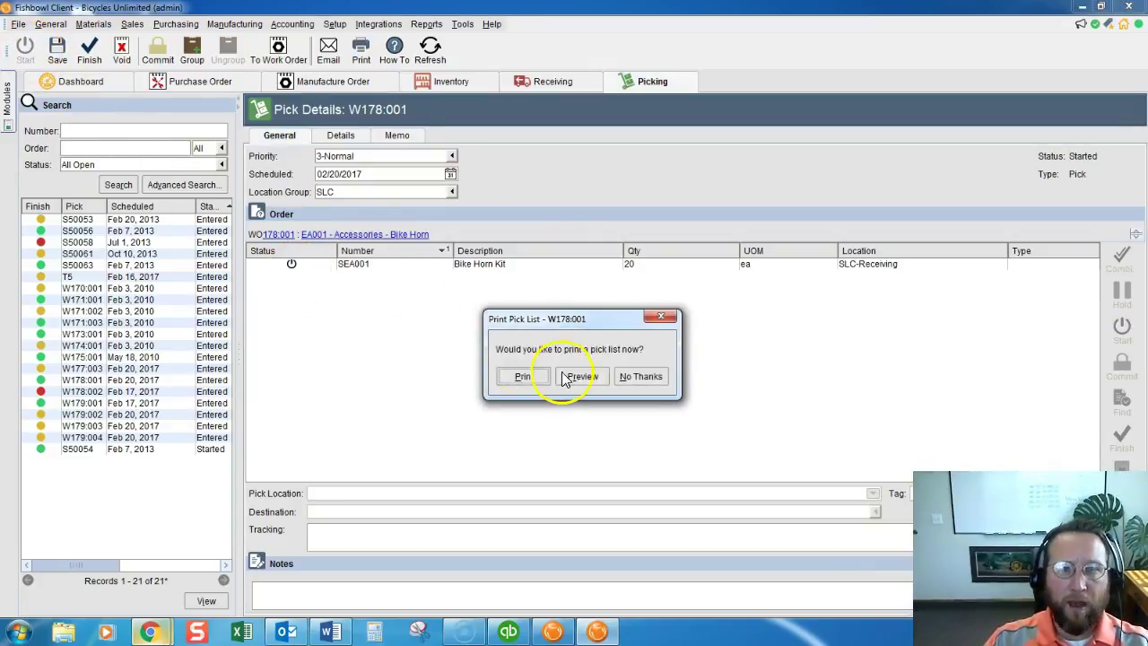